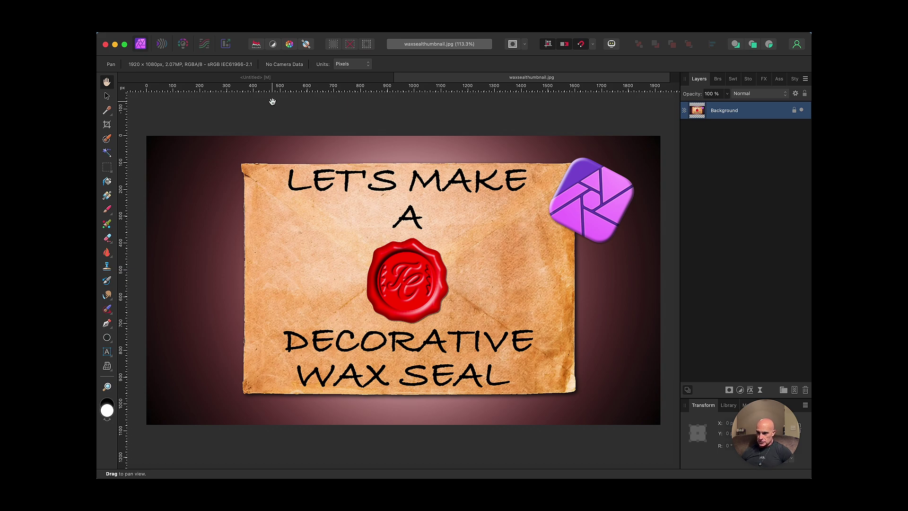
- On the envelope document, draw a red FF0000 circle about 410 px wide, centred on the guide crossing
click(256, 77)
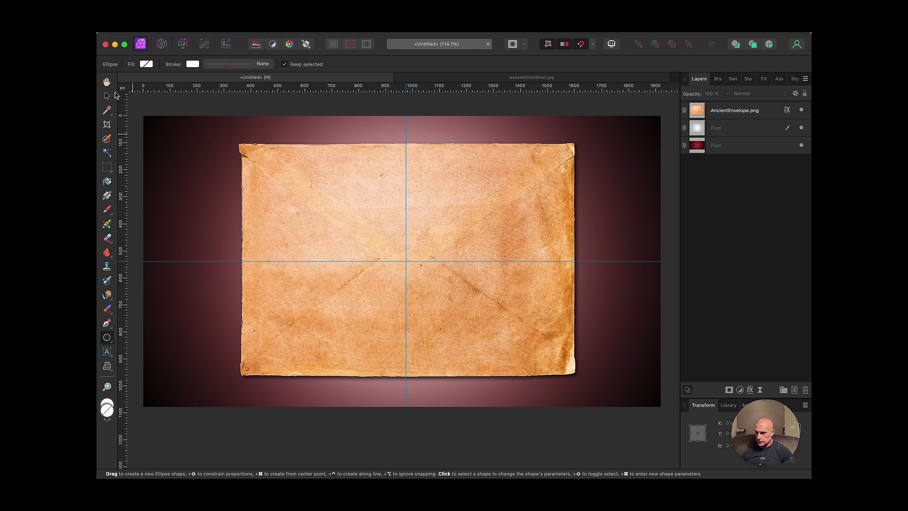
click(107, 96)
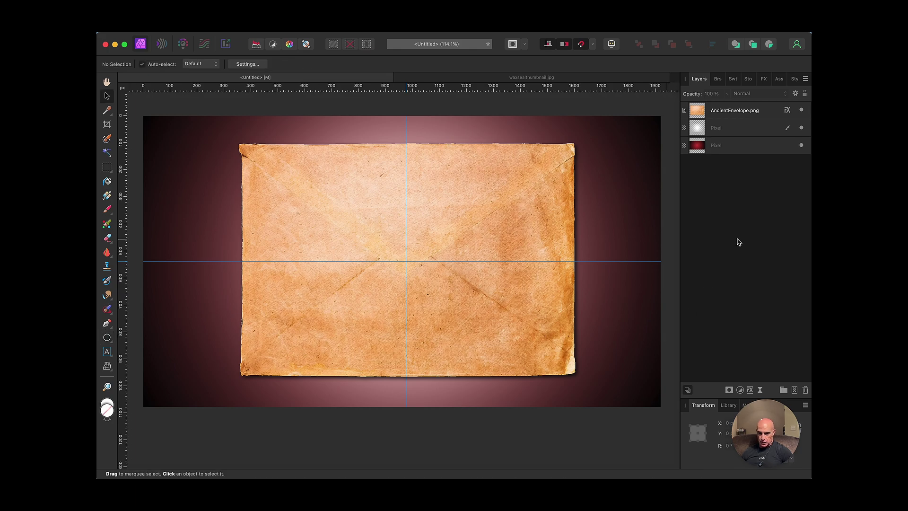
click(107, 339)
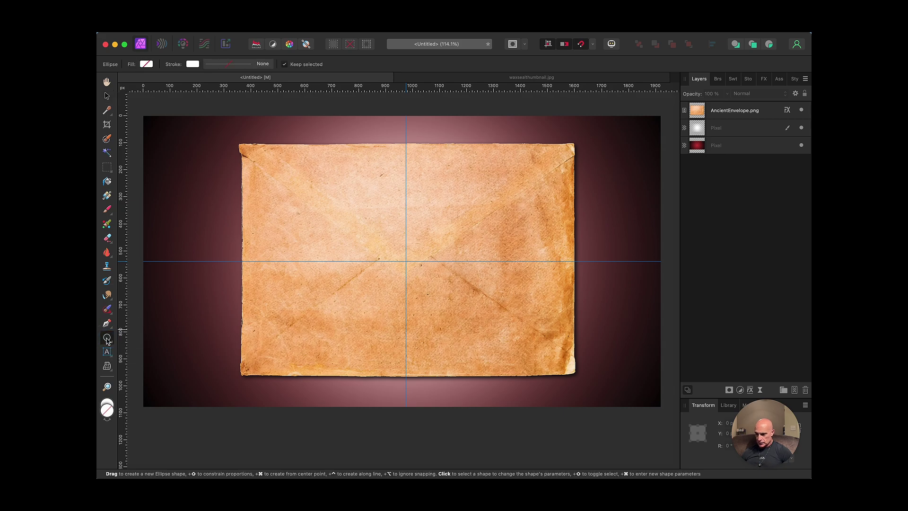
click(146, 65)
drag(218, 144, 235, 138)
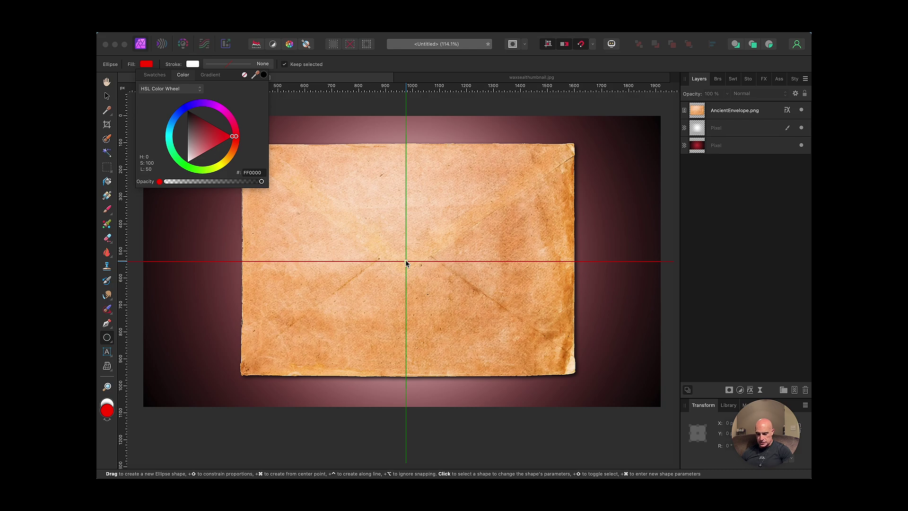
drag(405, 261, 461, 206)
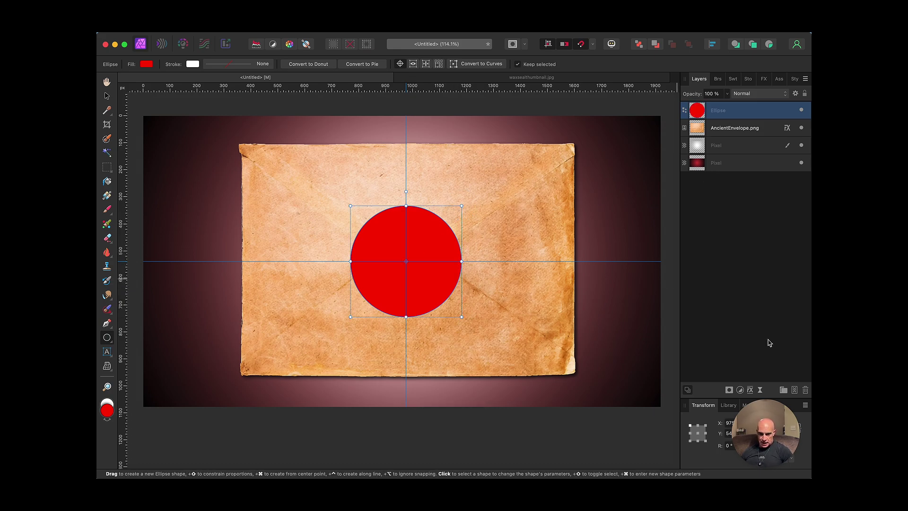
- Add an Inner Bevel/Emboss to the circle with depth unlinked and radius 21.6 px
click(751, 390)
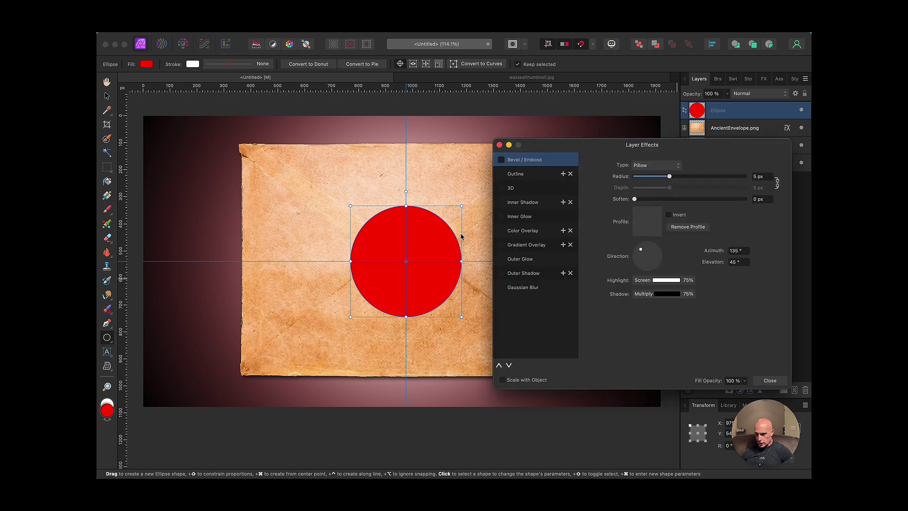
click(501, 160)
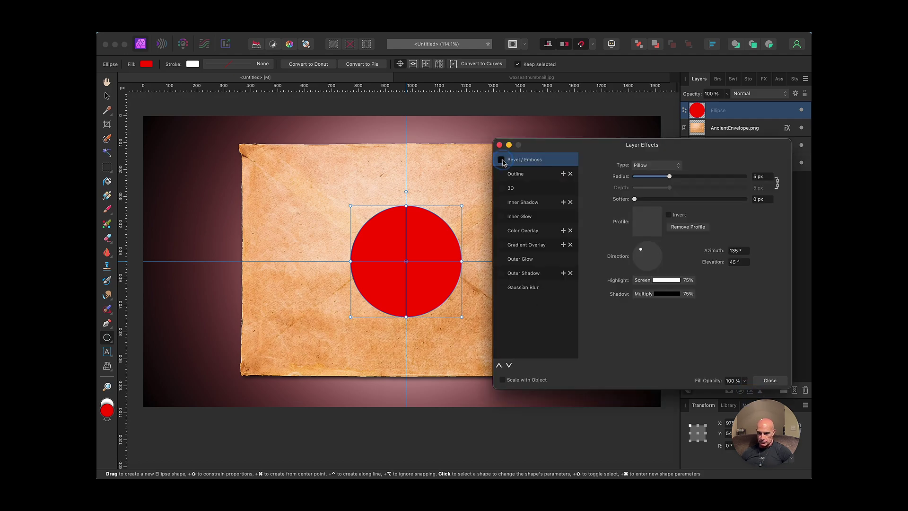
click(639, 165)
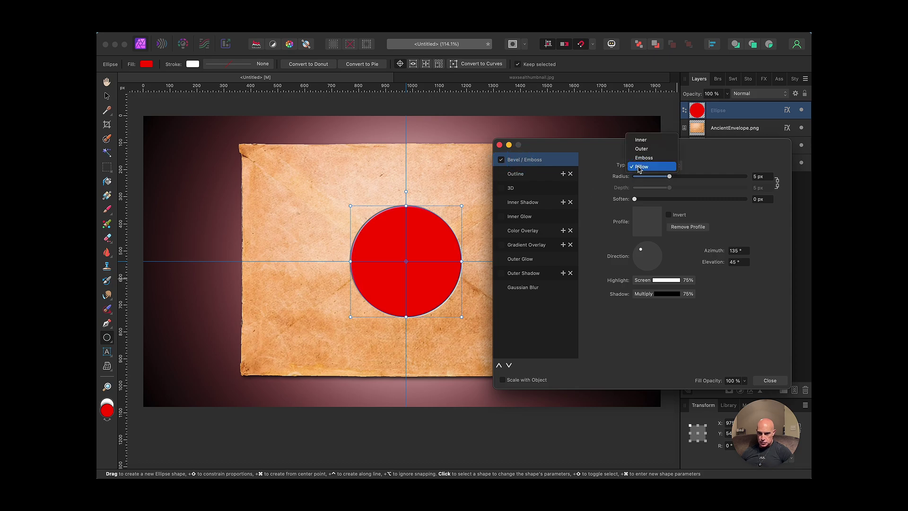
click(639, 141)
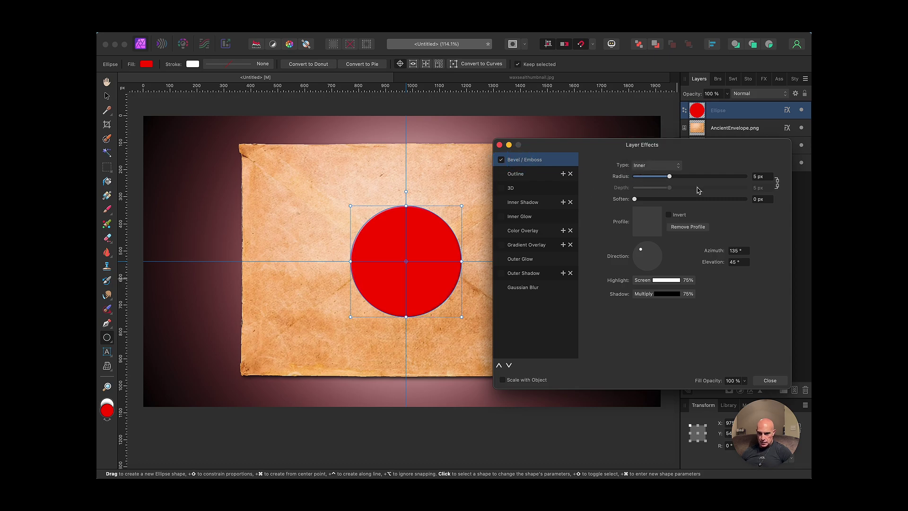
click(777, 183)
mouse_move(670, 177)
mouse_down()
mouse_move(702, 177)
mouse_move(688, 192)
mouse_move(705, 193)
mouse_up()
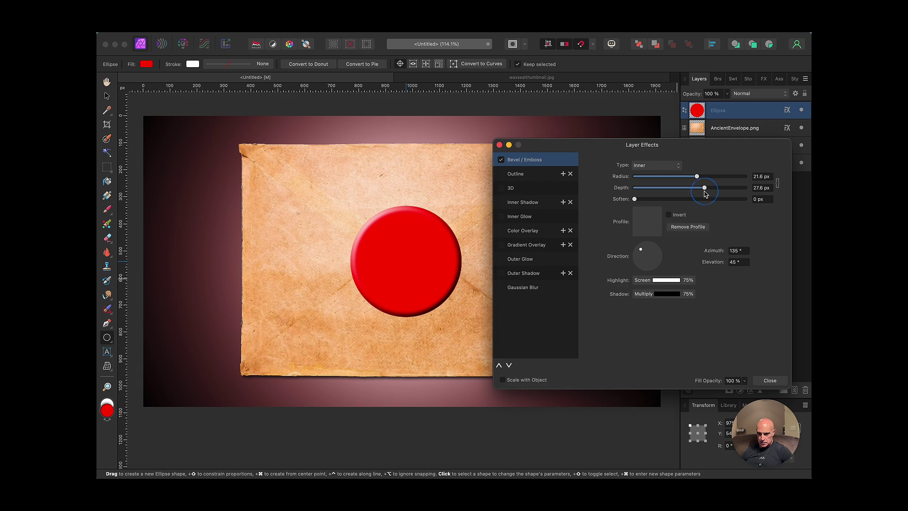
- Give the bevel a rounded convex profile, slight softening, adjusted light direction and 38.2 px depth
click(649, 224)
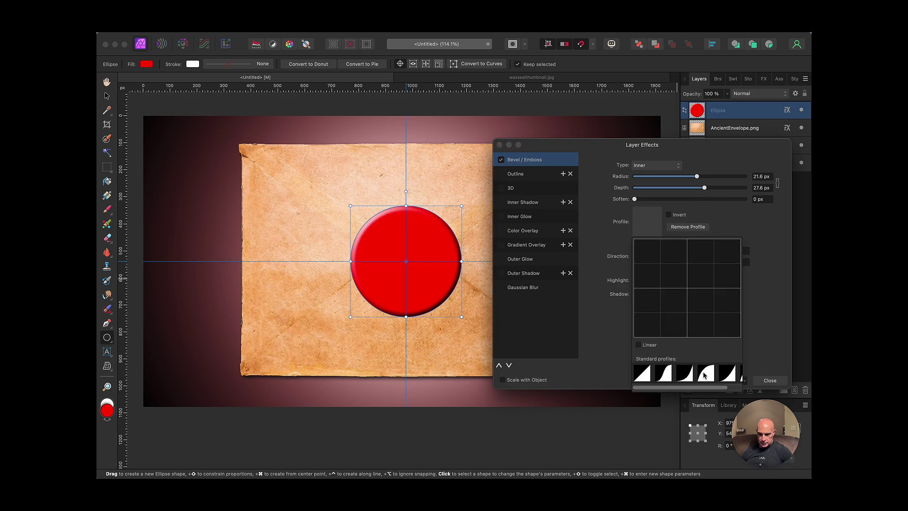
click(704, 374)
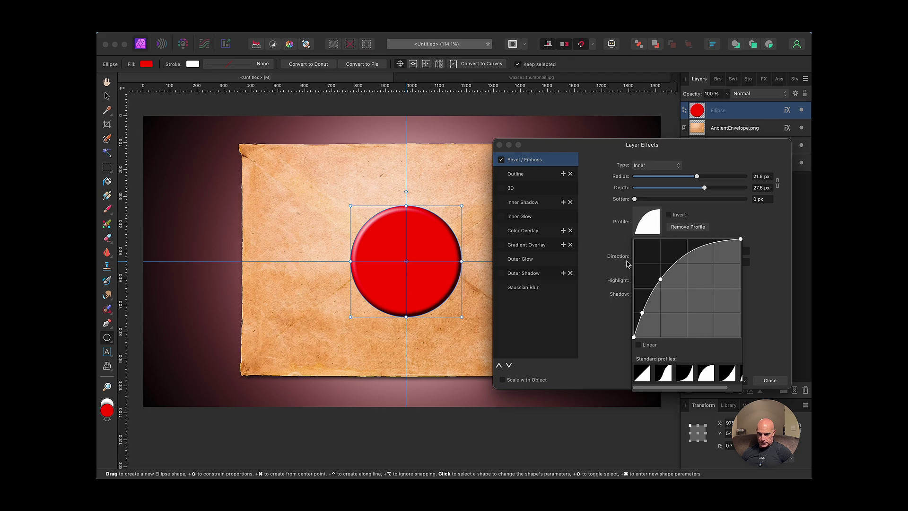
drag(634, 199, 653, 201)
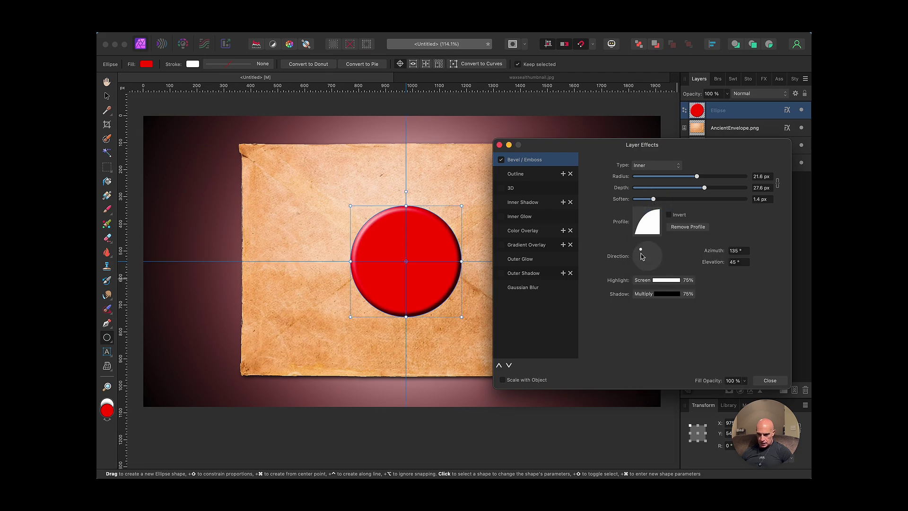
mouse_move(641, 254)
mouse_down()
mouse_move(636, 260)
mouse_move(643, 259)
mouse_up()
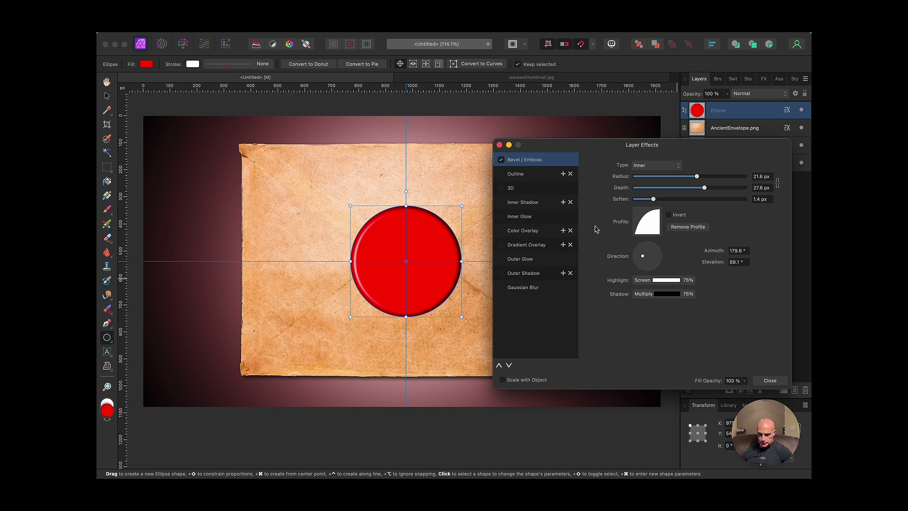
drag(703, 189, 717, 191)
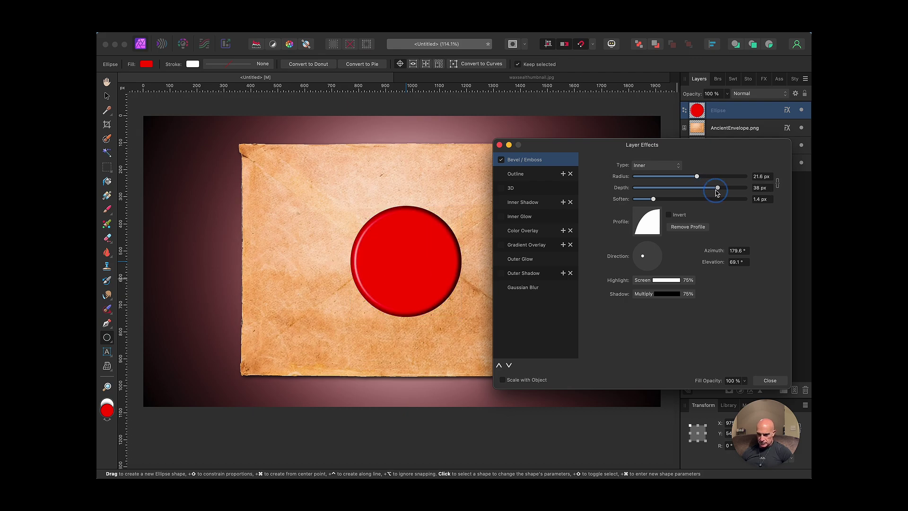
click(499, 145)
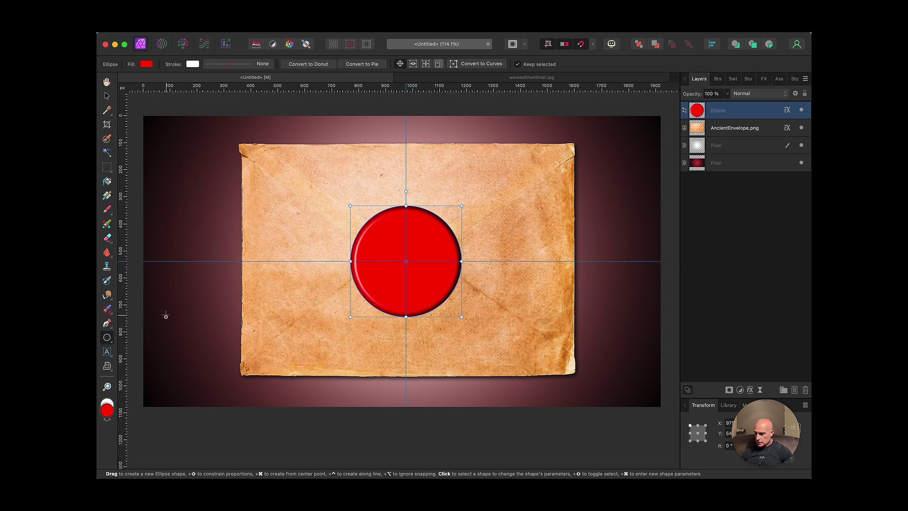
- Rasterize the circle for mesh warping and add six vertical mesh lines across it
click(106, 368)
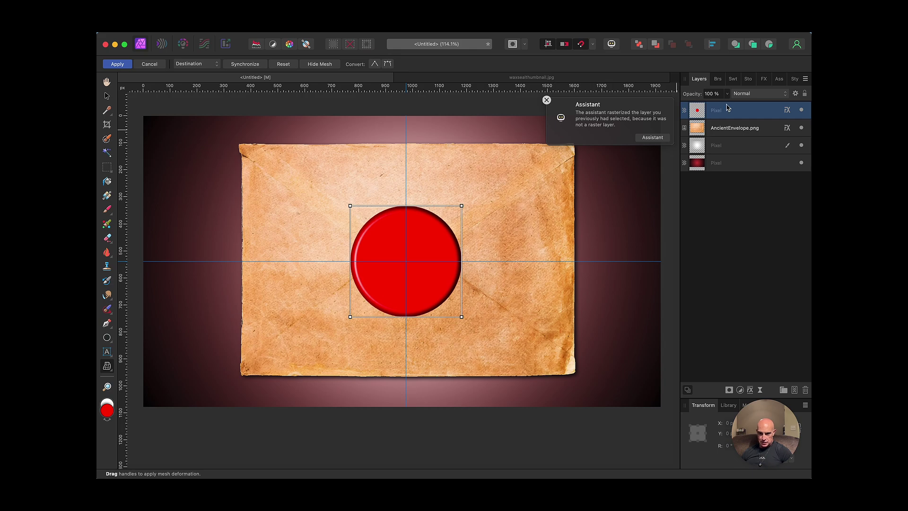
click(547, 100)
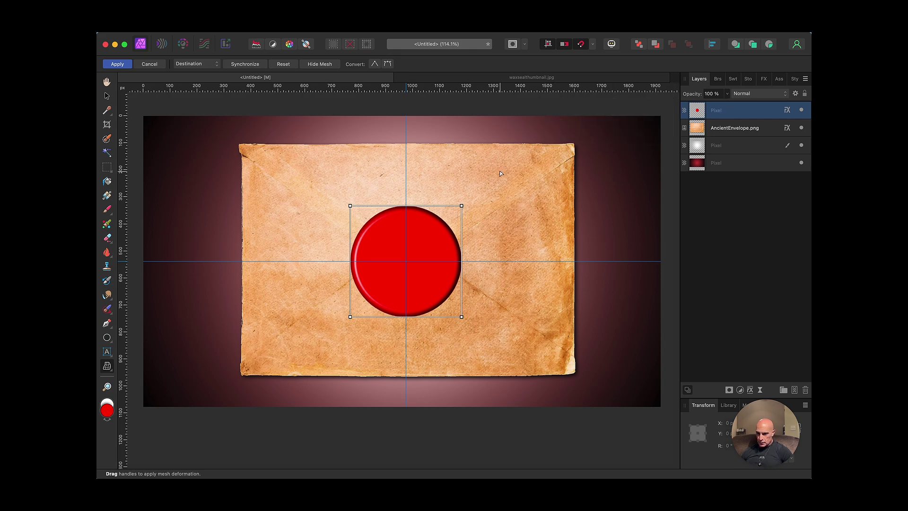
double_click(364, 206)
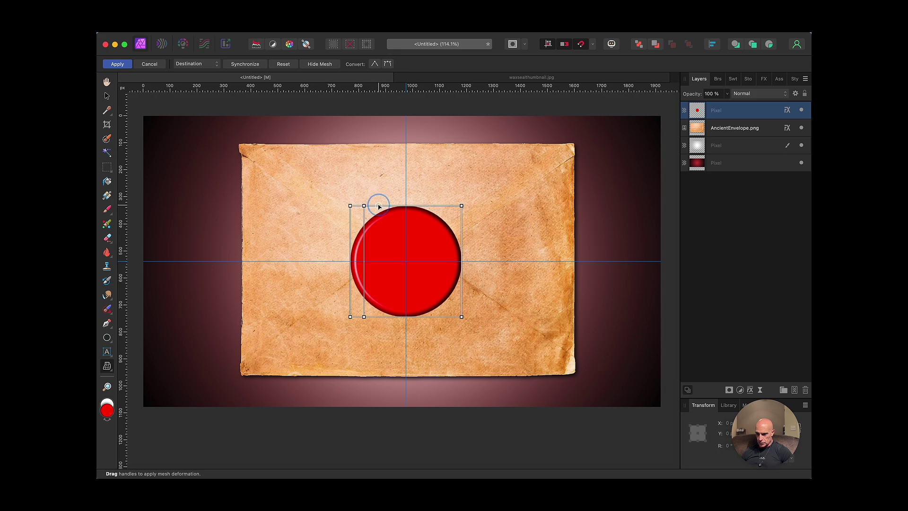
double_click(378, 206)
double_click(396, 206)
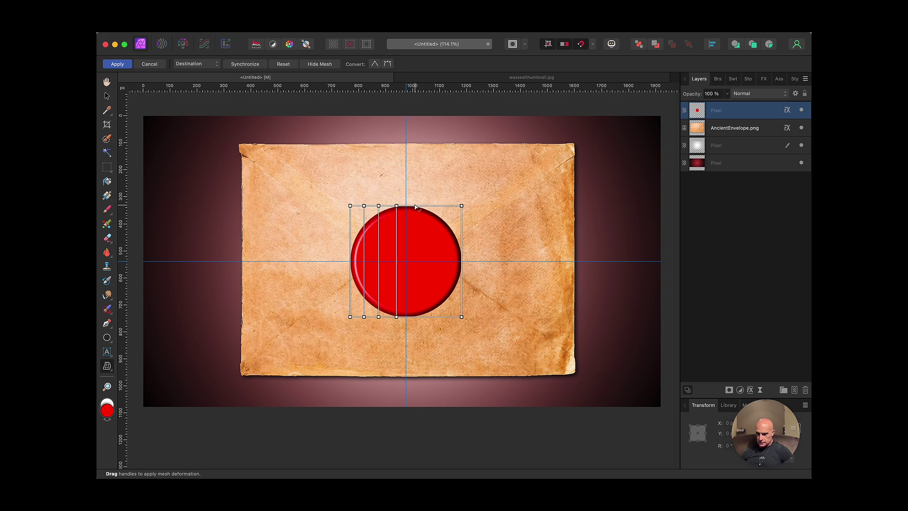
double_click(414, 206)
double_click(434, 206)
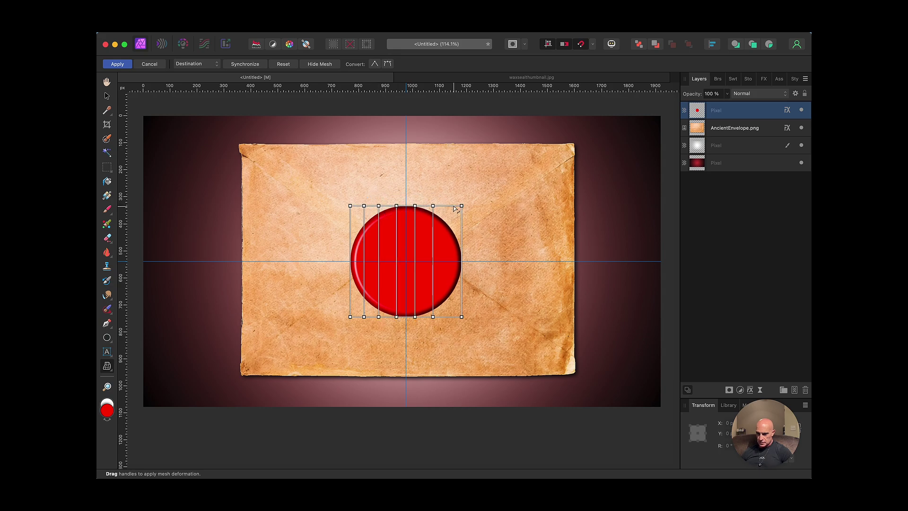
double_click(448, 206)
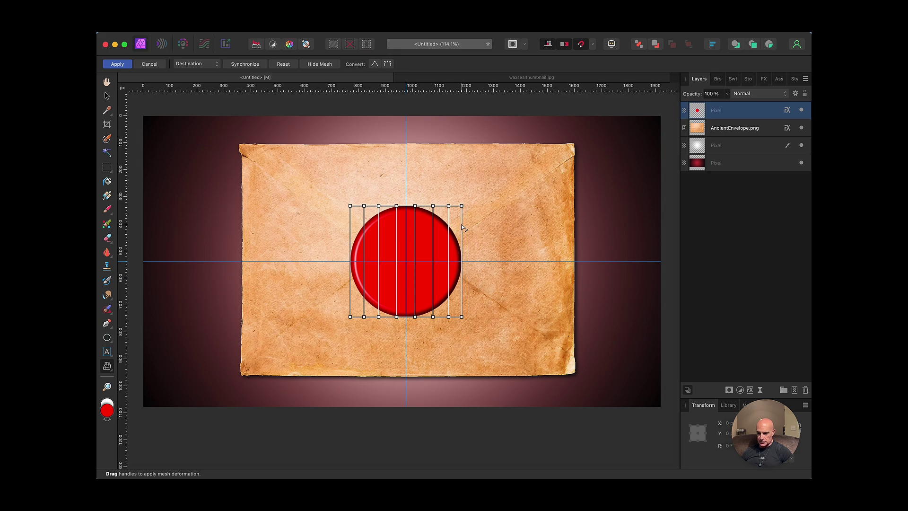
- Add five horizontal mesh lines across the seal
double_click(461, 225)
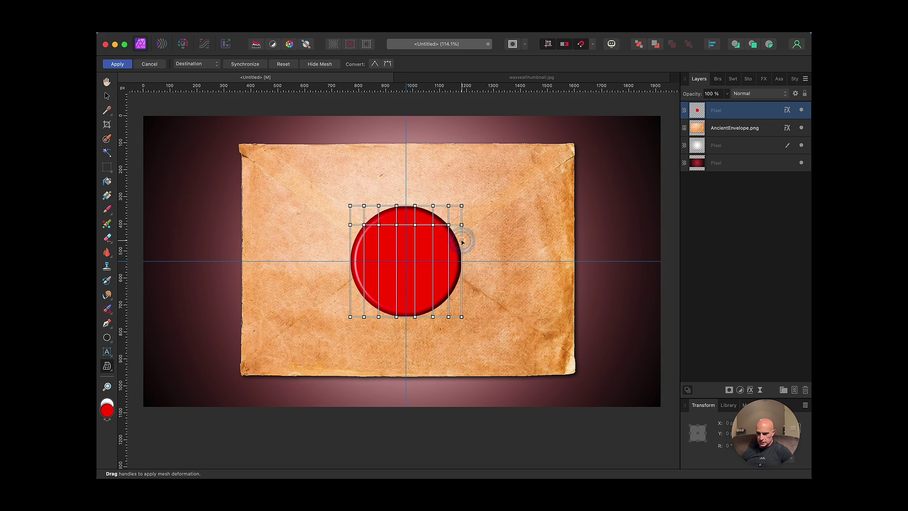
double_click(461, 240)
double_click(461, 260)
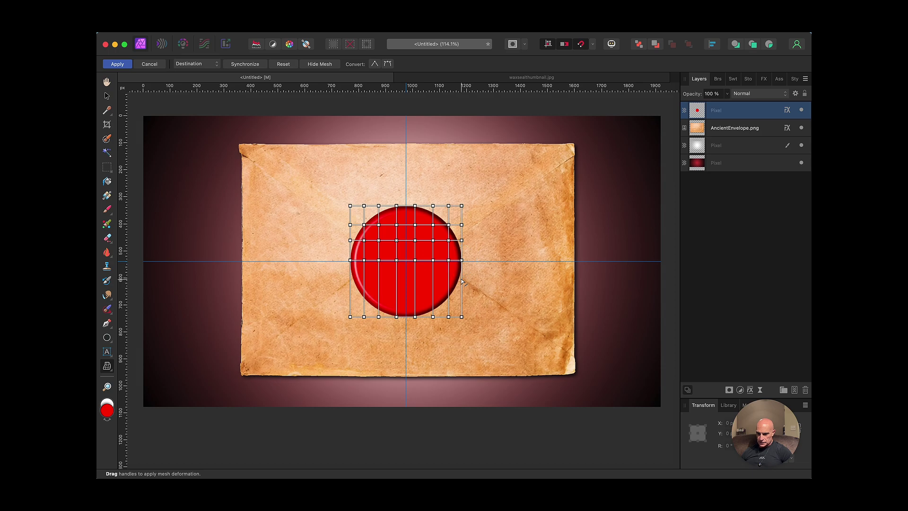
double_click(462, 280)
double_click(461, 298)
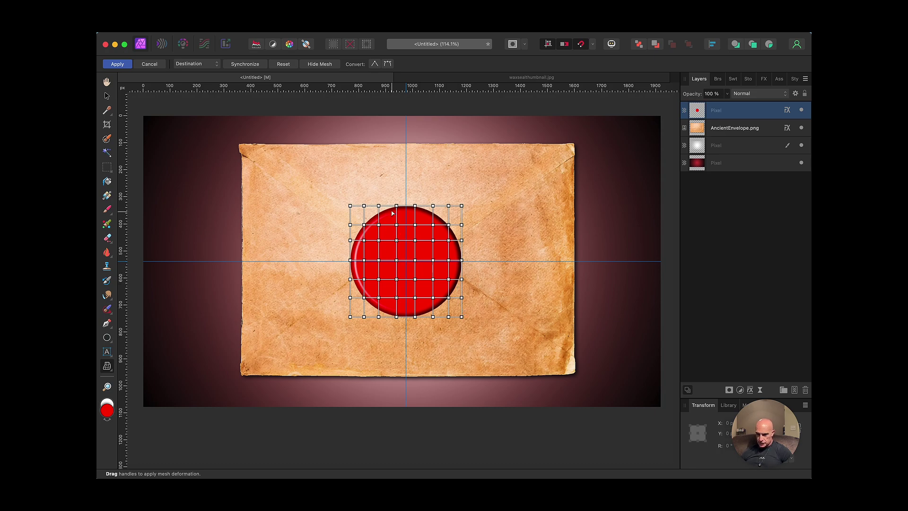
- Pull the seal's top and right mesh edges outward into irregular bulges
drag(397, 207, 395, 201)
drag(434, 208, 437, 202)
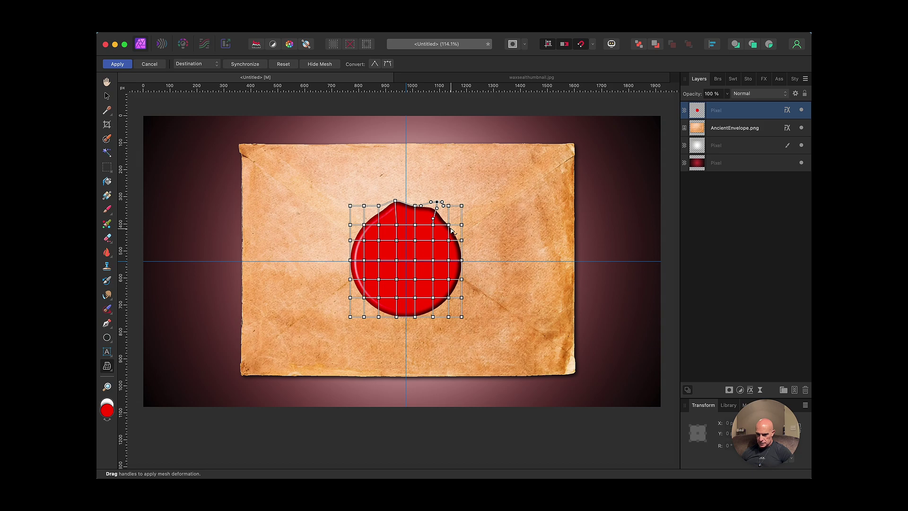
drag(449, 226, 454, 221)
drag(462, 260, 467, 258)
- Bow the bottom and lower-left edges outward, then apply the mesh warp
click(449, 298)
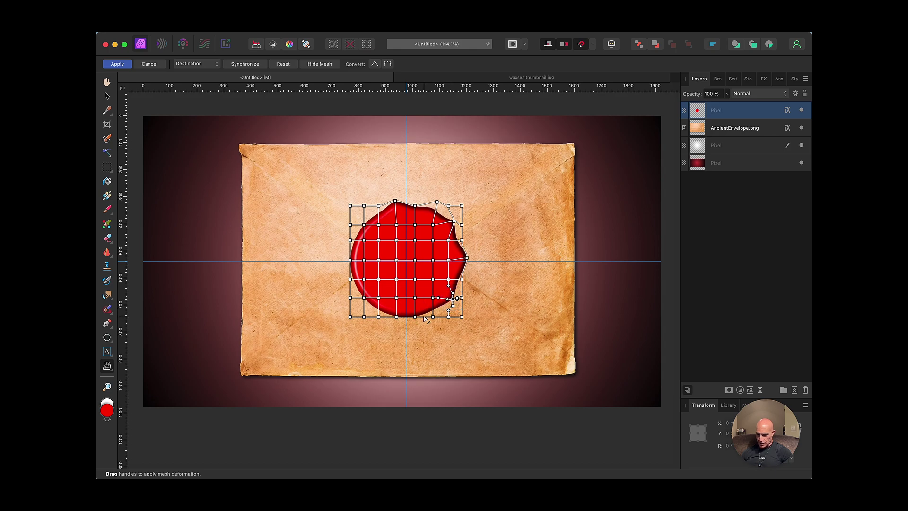
click(424, 322)
drag(424, 321, 425, 324)
click(374, 318)
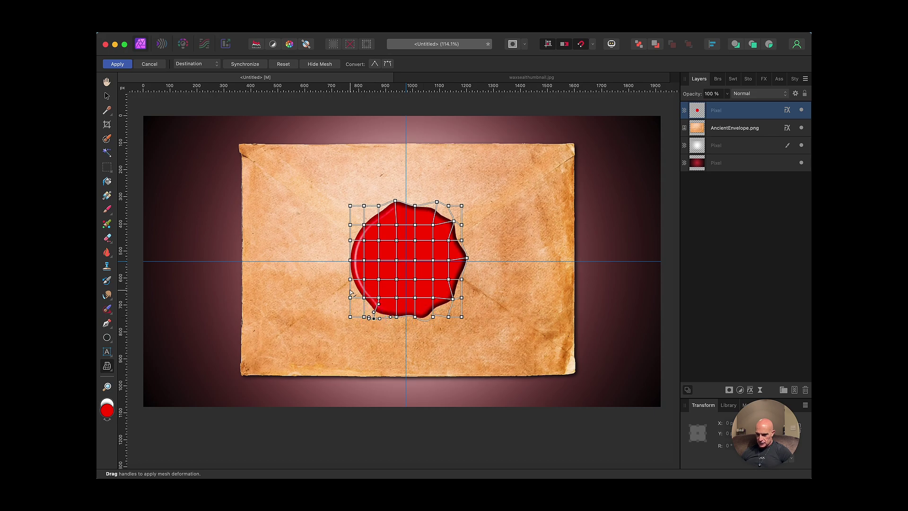
drag(350, 293, 346, 260)
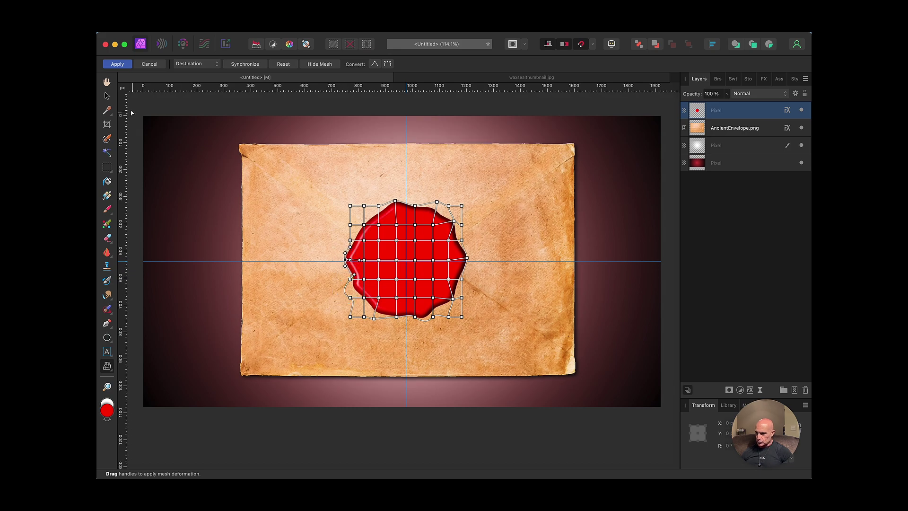
click(117, 64)
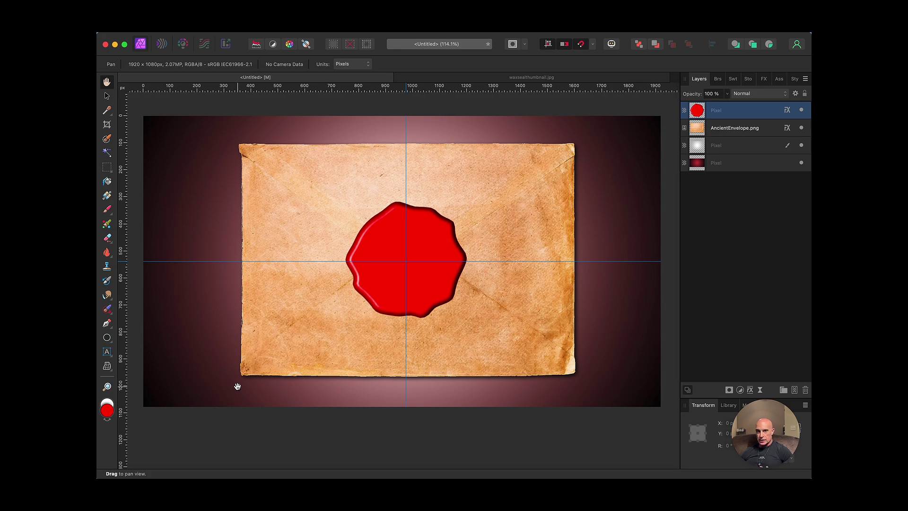
click(108, 337)
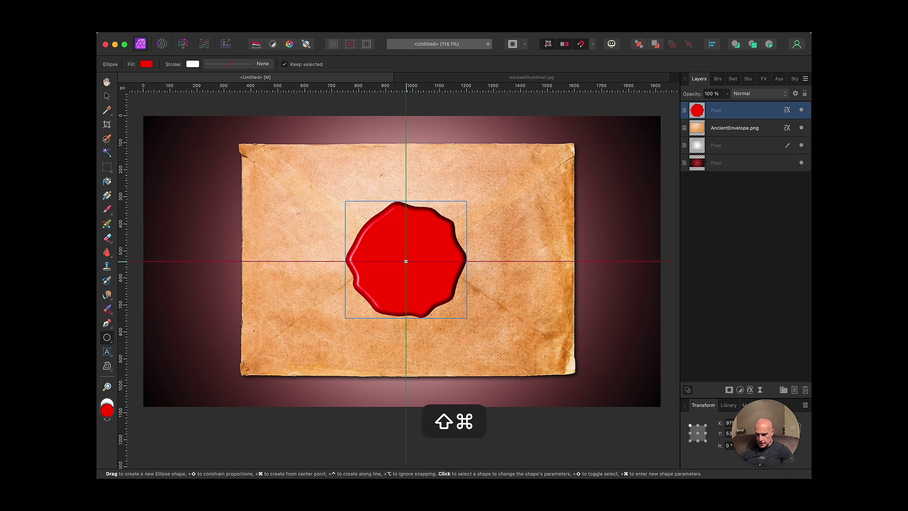
- Draw a smaller centred red circle inside the seal, duplicate it, and hide the top copy
drag(406, 261, 455, 228)
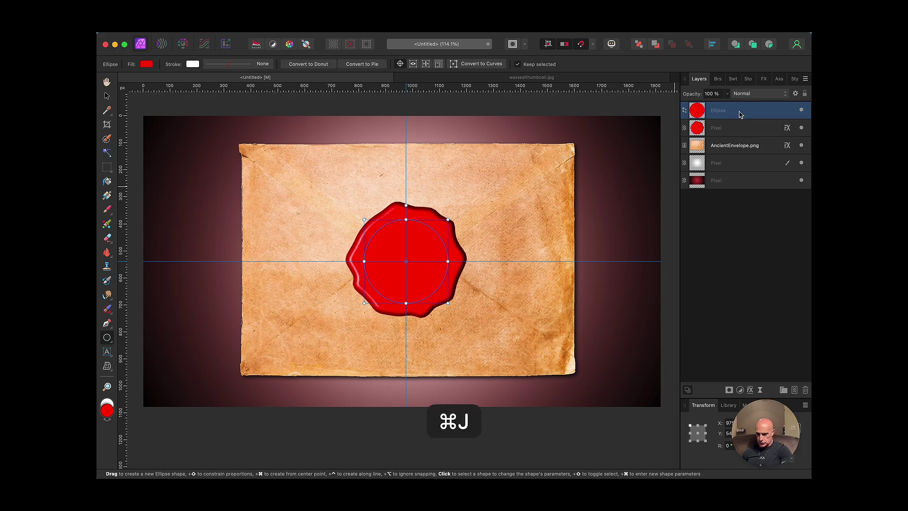
key(super+j)
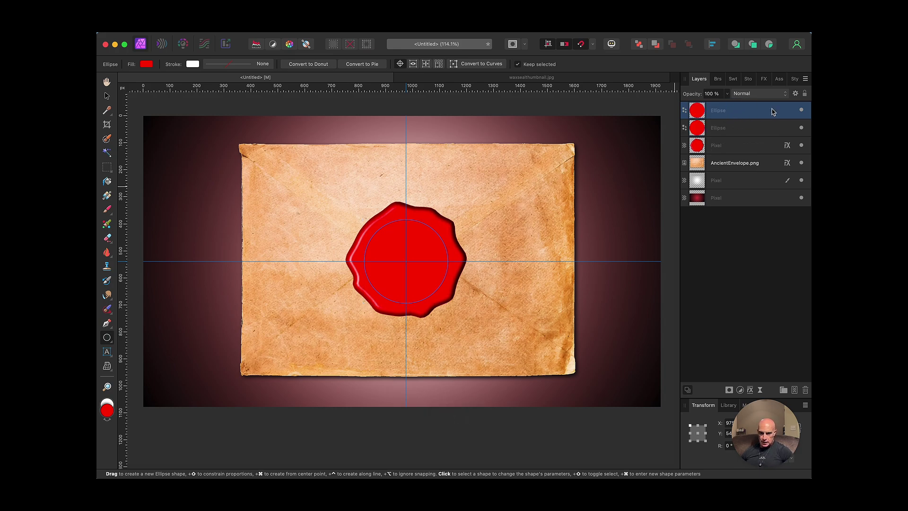
click(801, 111)
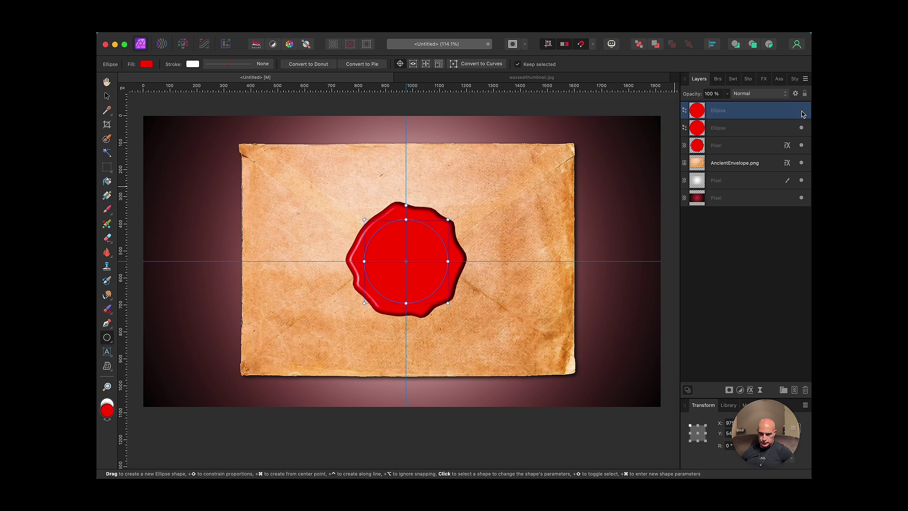
click(768, 133)
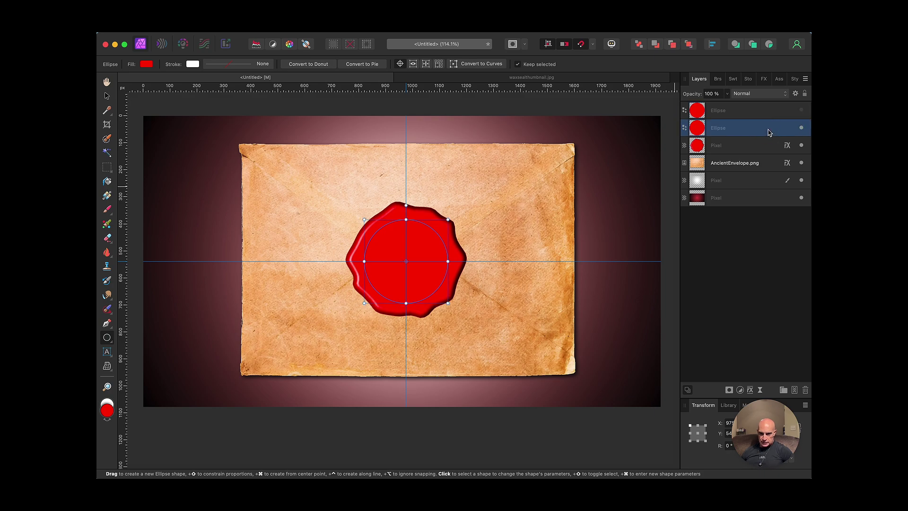
- Give the lower circle copy an inverted Outer bevel, 22.8 px radius and 37.4 px depth
click(749, 391)
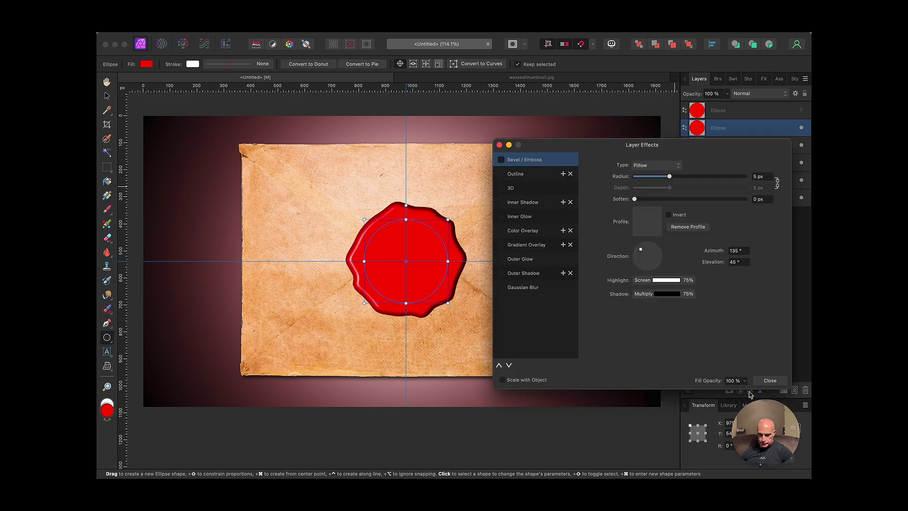
click(501, 161)
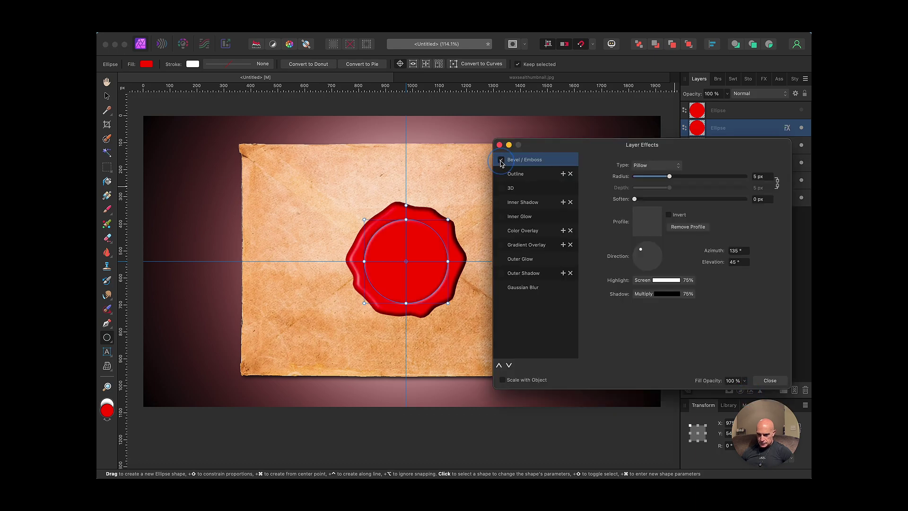
click(653, 166)
click(647, 151)
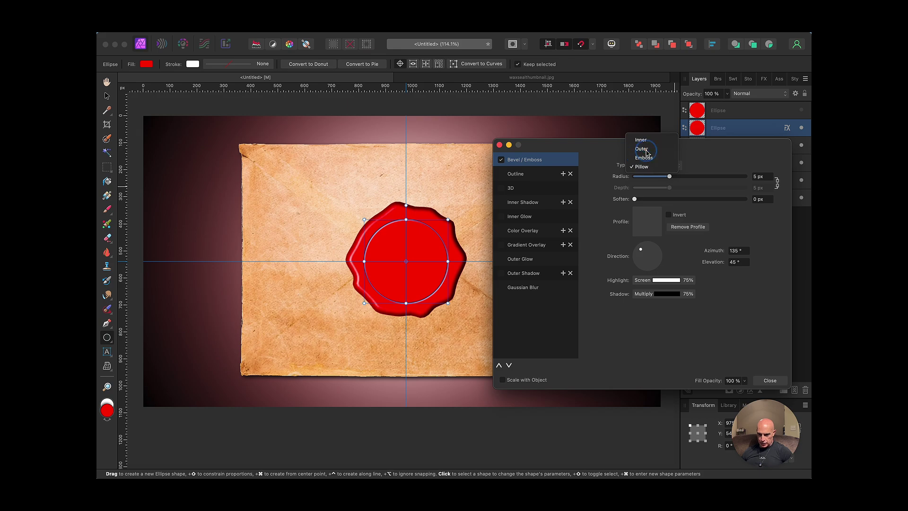
click(669, 215)
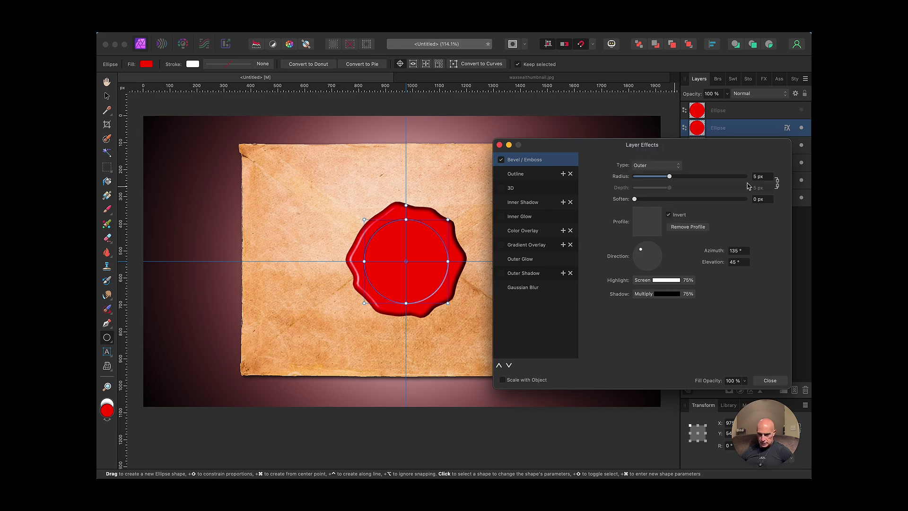
click(777, 183)
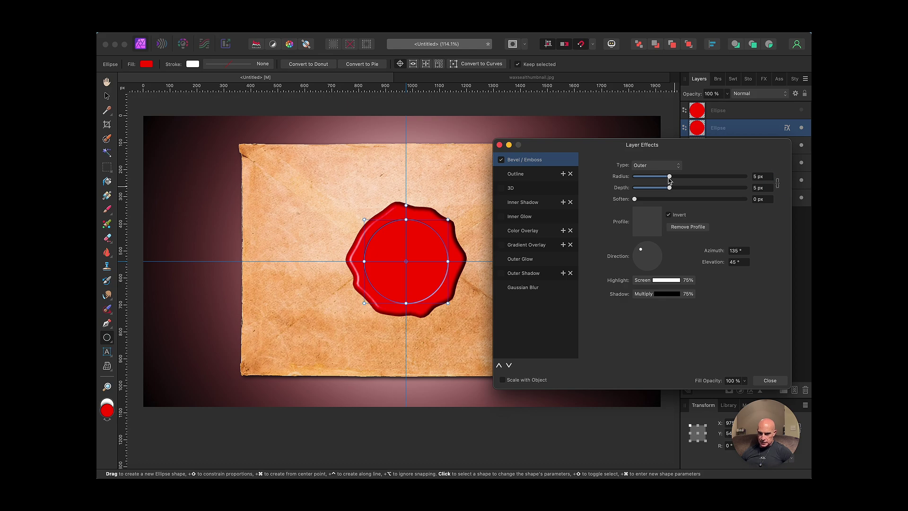
drag(669, 177, 717, 199)
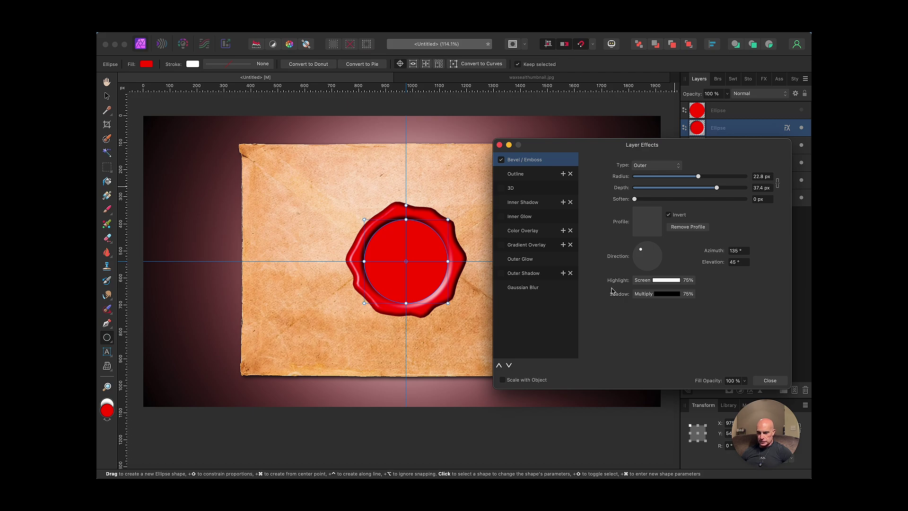
click(501, 230)
- Set the Color Overlay to dark red C50000, close the effects, and deselect the circle
click(543, 234)
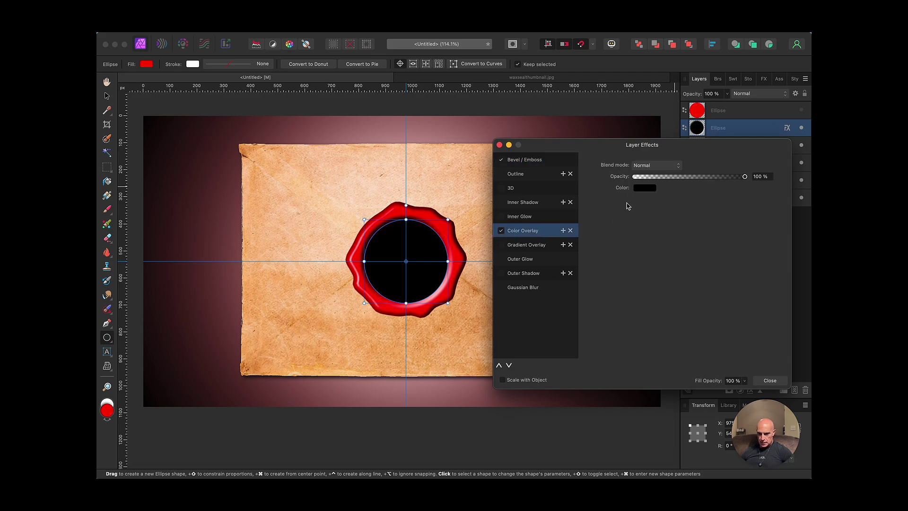
click(645, 188)
click(718, 265)
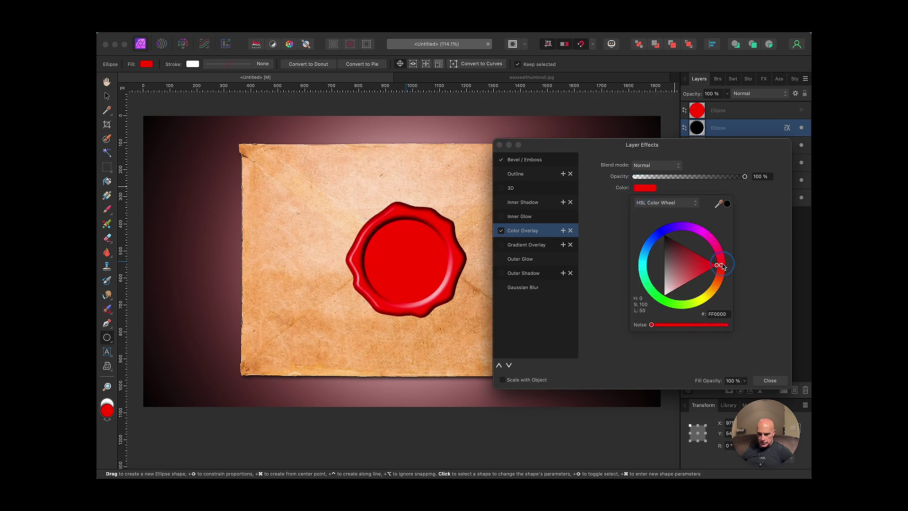
drag(722, 265, 706, 259)
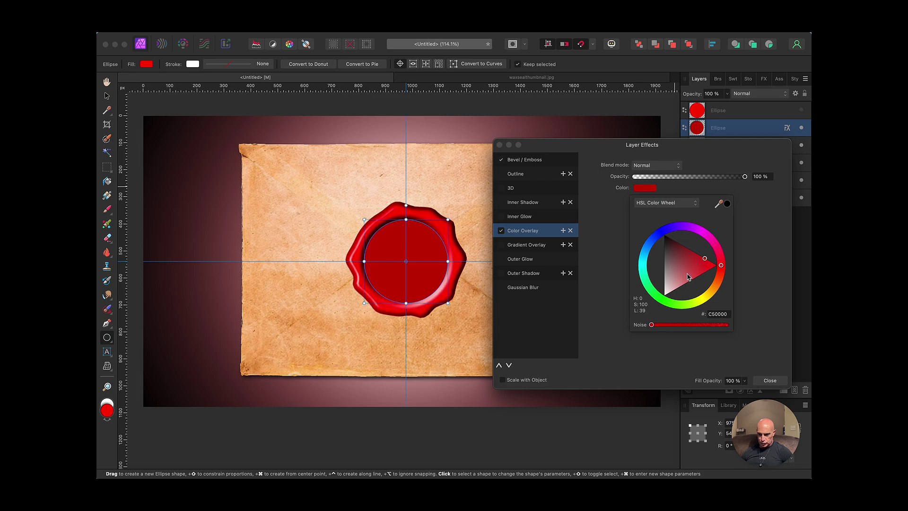
click(499, 145)
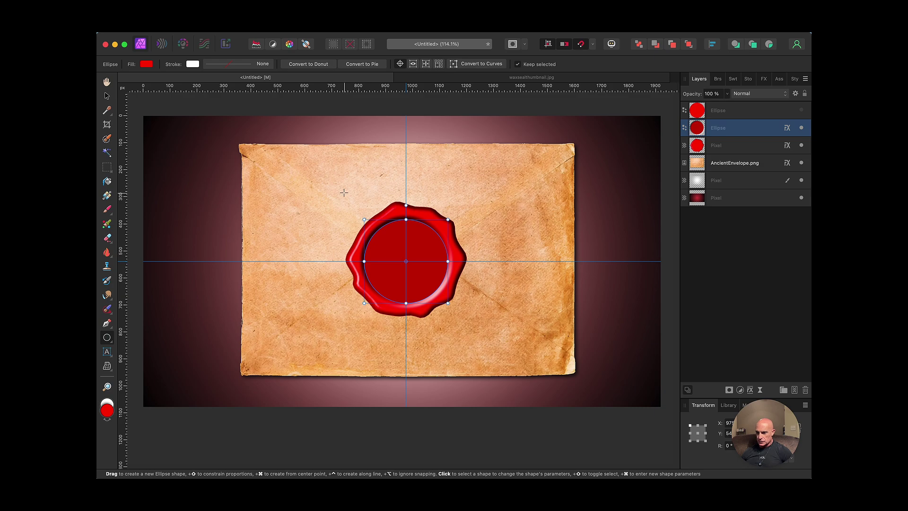
click(739, 259)
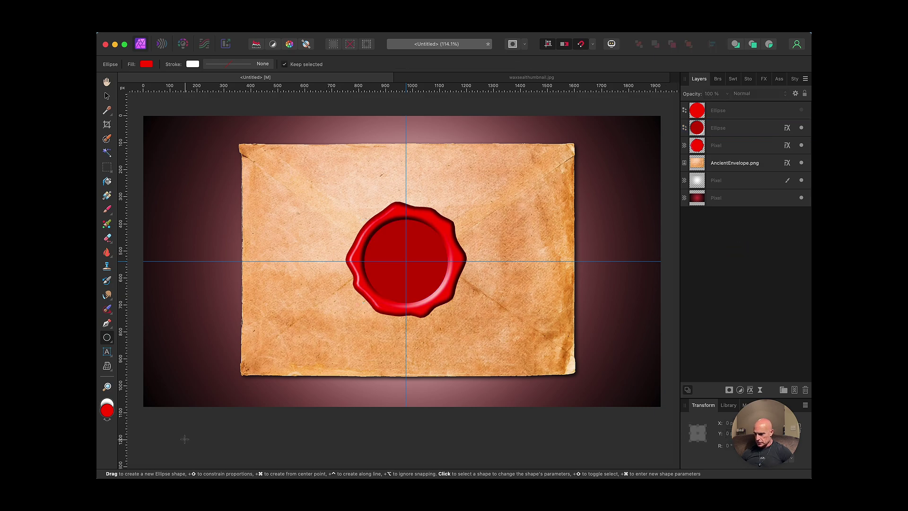
click(107, 353)
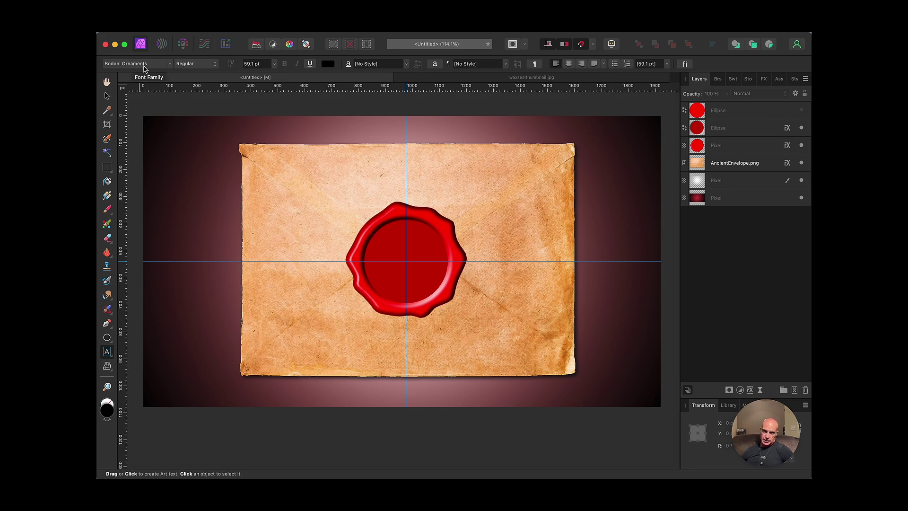
- Type the Bodoni Ornaments flourish glyph 'G' and move it onto the seal's centre
drag(264, 170, 309, 226)
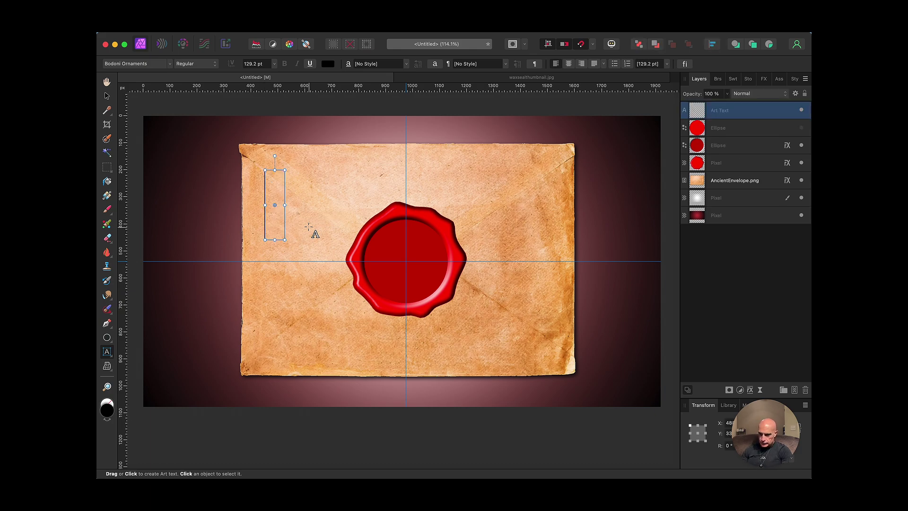
text(D)
key(BackSpace)
text(G)
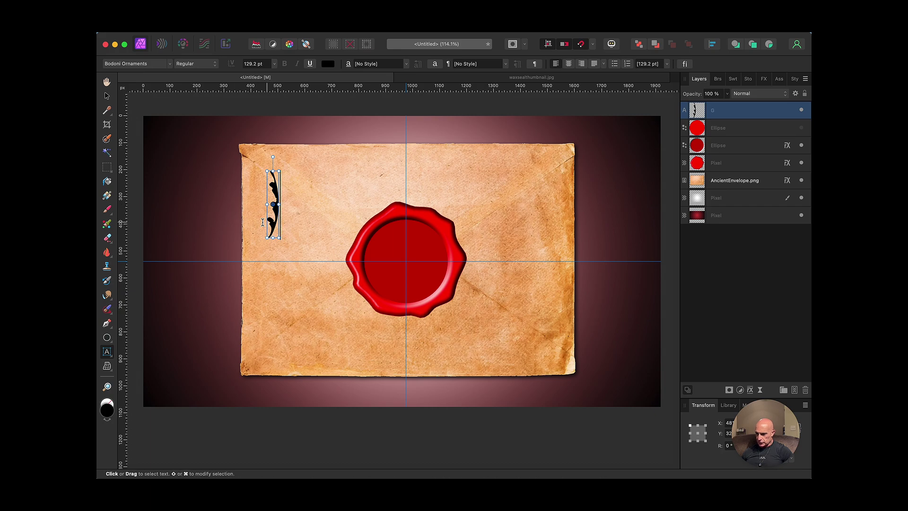
click(107, 98)
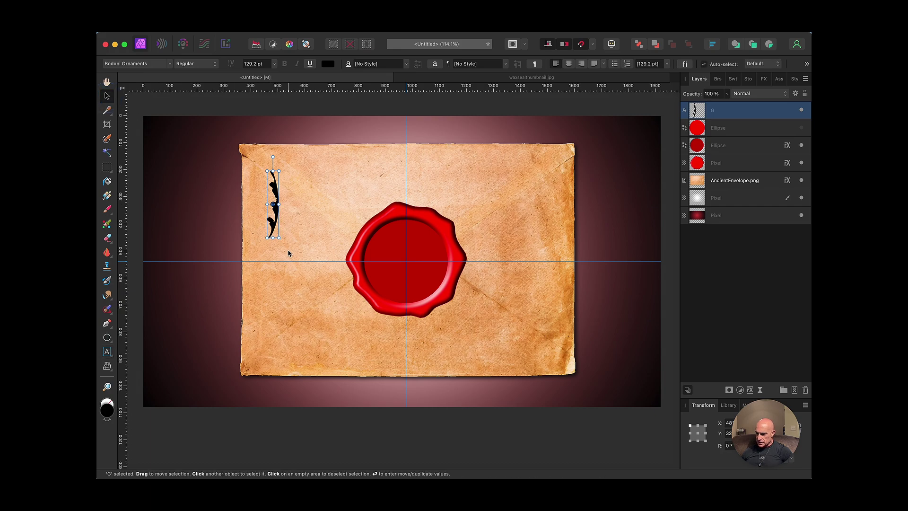
drag(273, 225, 428, 270)
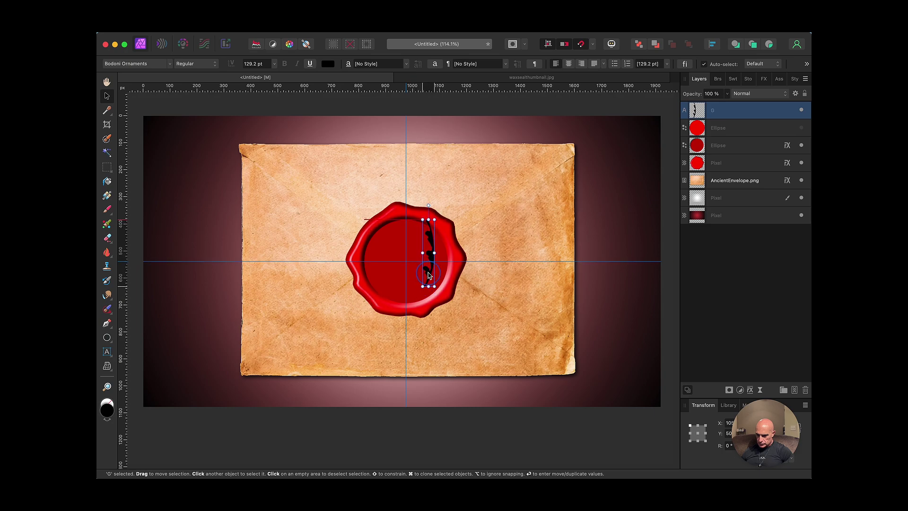
- Shrink the flourish to 112.5 pt and place a horizontally flipped copy on the seal's left
key(alt)
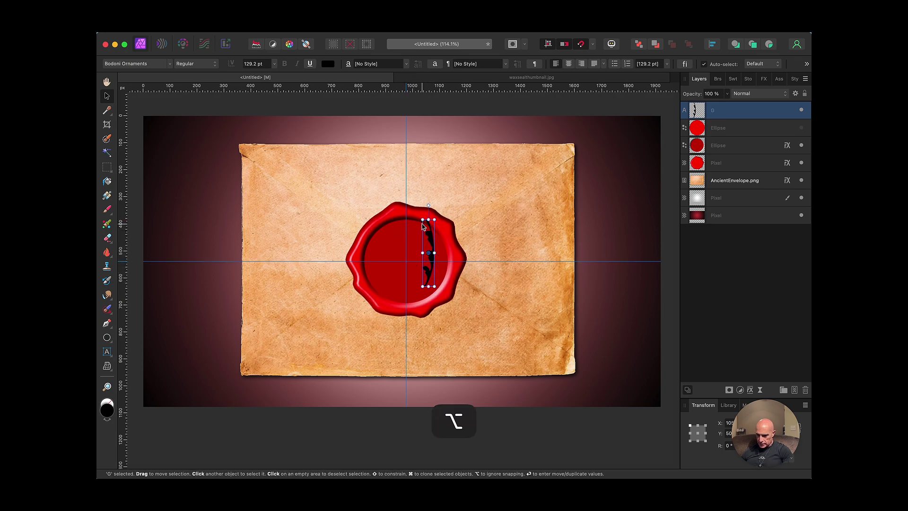
drag(422, 219, 426, 232)
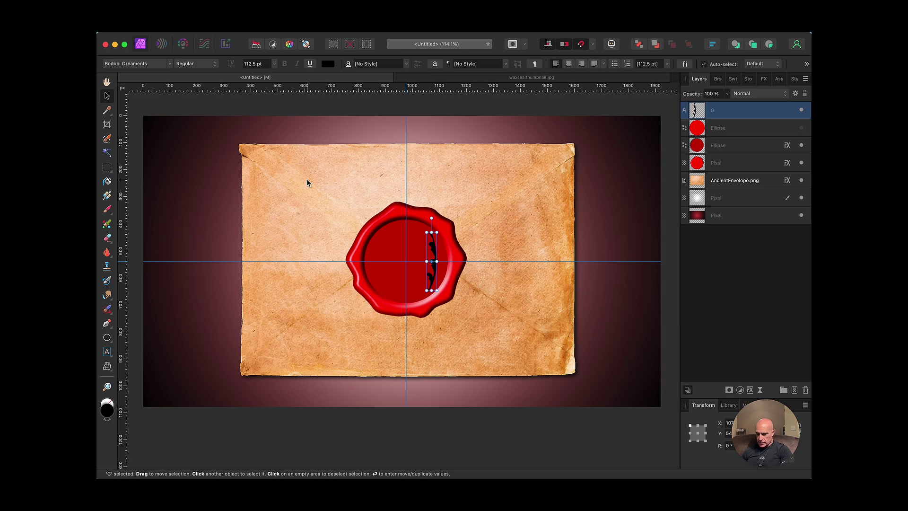
key(super+j)
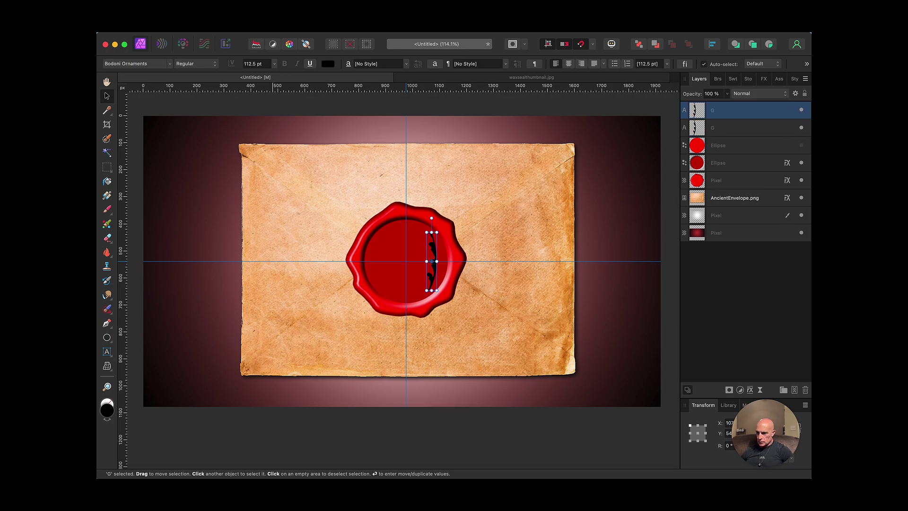
click(289, 27)
mouse_move(347, 32)
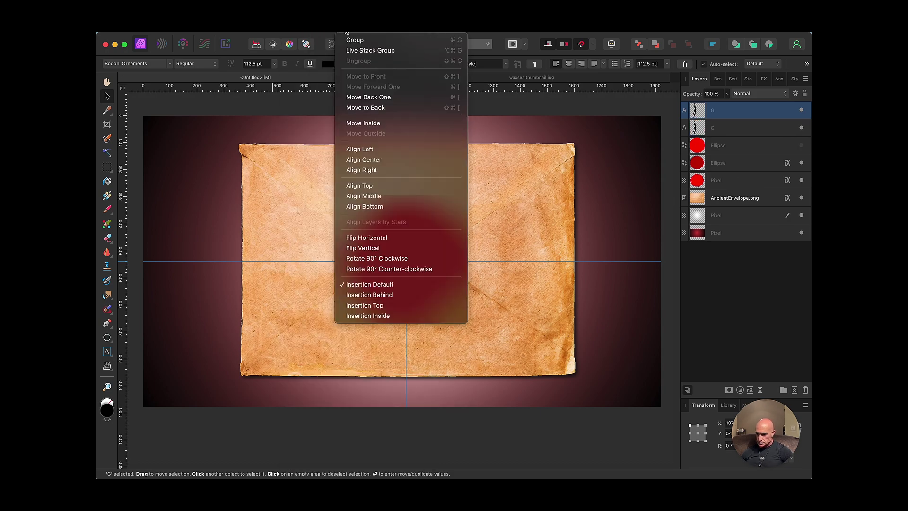
click(370, 241)
drag(430, 258, 377, 258)
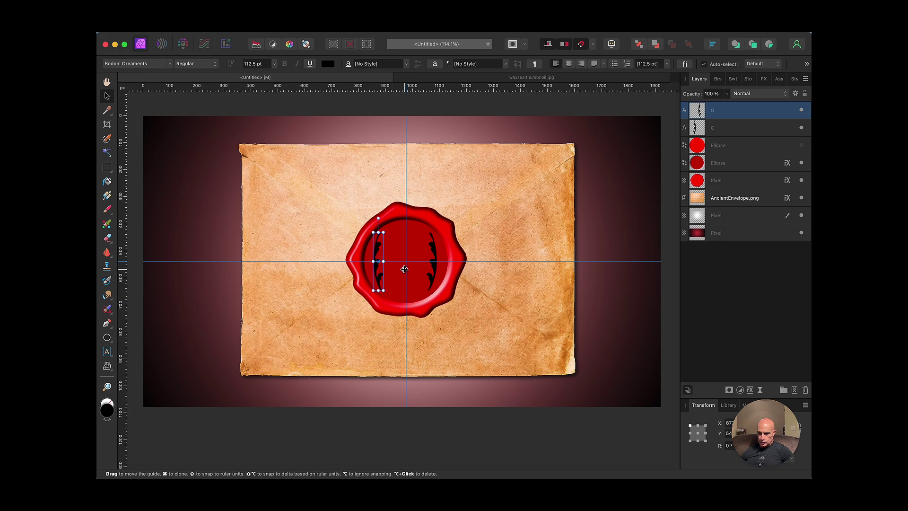
click(107, 353)
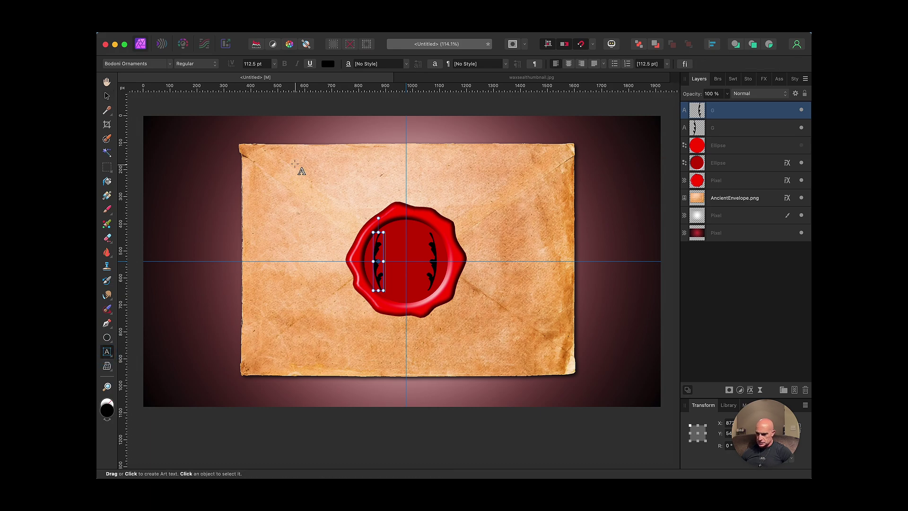
- Type a 146 pt 'T' in Campana Script PERSONAL USE and centre it between the flourishes
drag(300, 168, 315, 227)
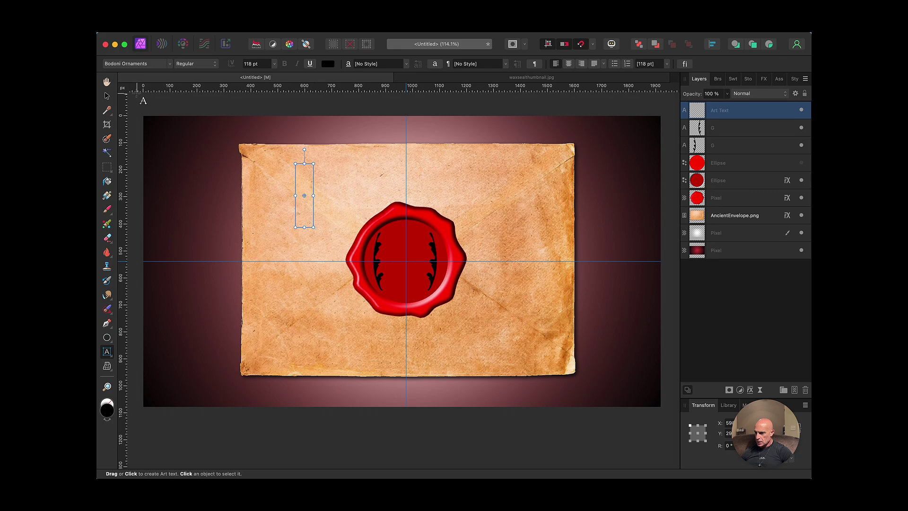
click(135, 68)
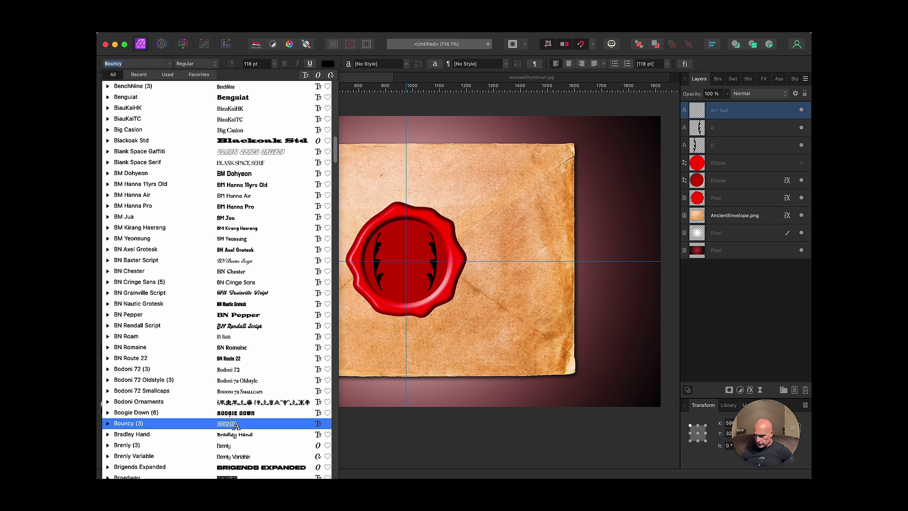
scroll(223, 398, down, 5)
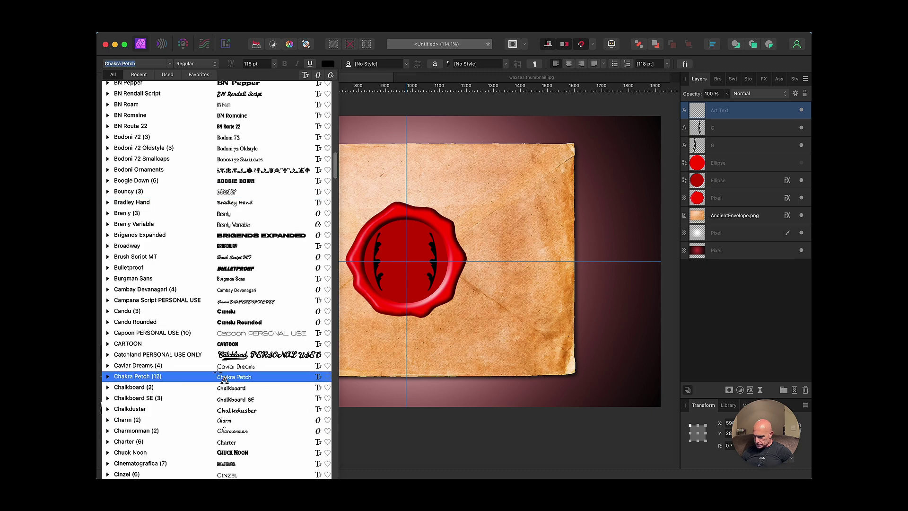
click(233, 301)
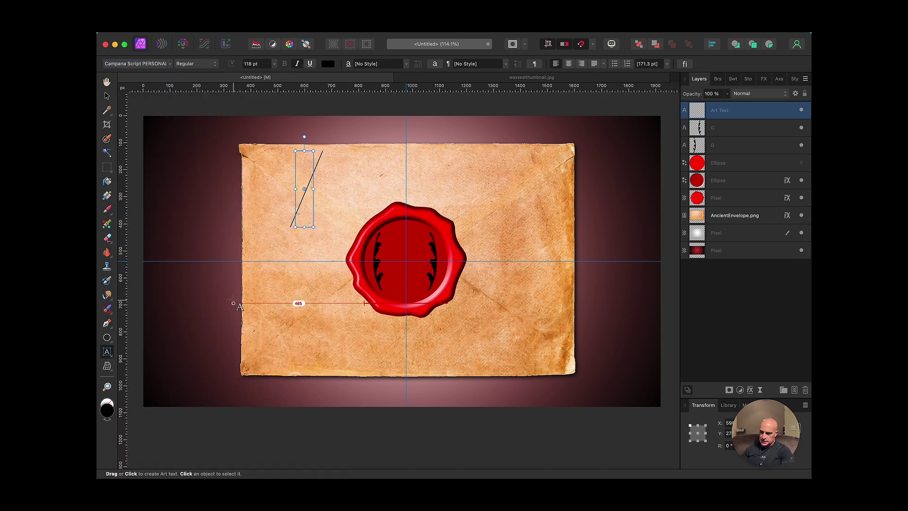
text(T)
key(Escape)
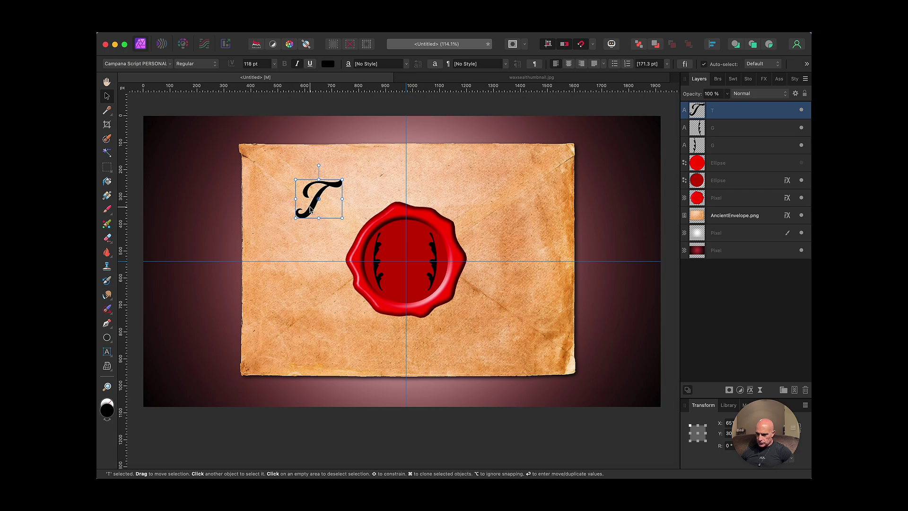
drag(310, 210, 405, 236)
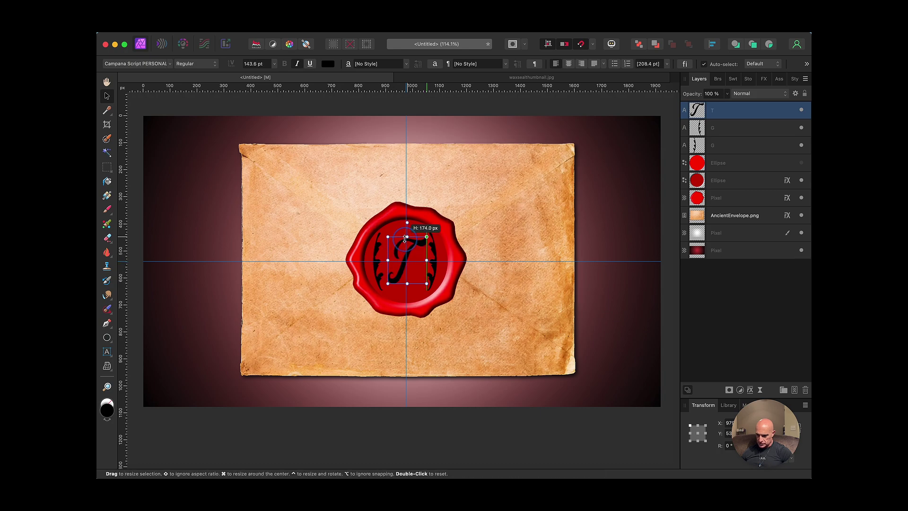
key(Down)
key(Down)
key(Down)
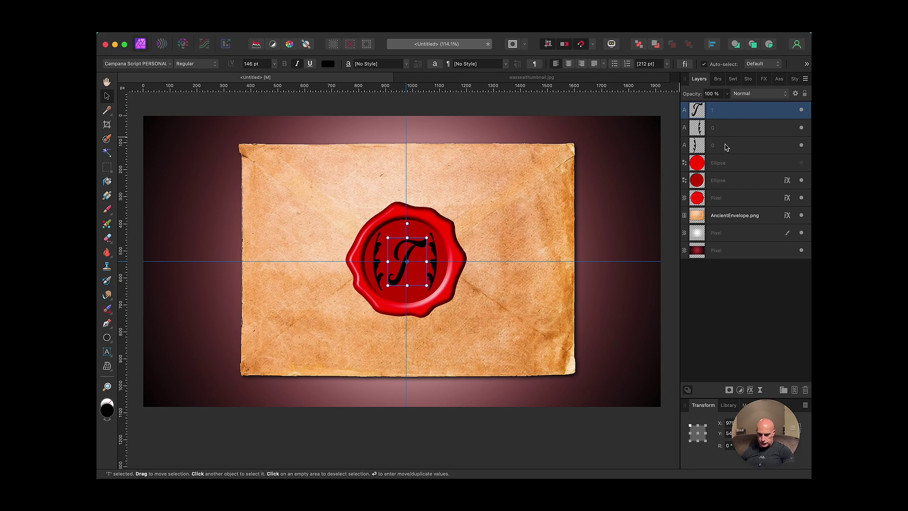
- Group the T monogram with both flourish layers and rasterize the group into one pixel layer
shift+click(726, 148)
right_click(727, 148)
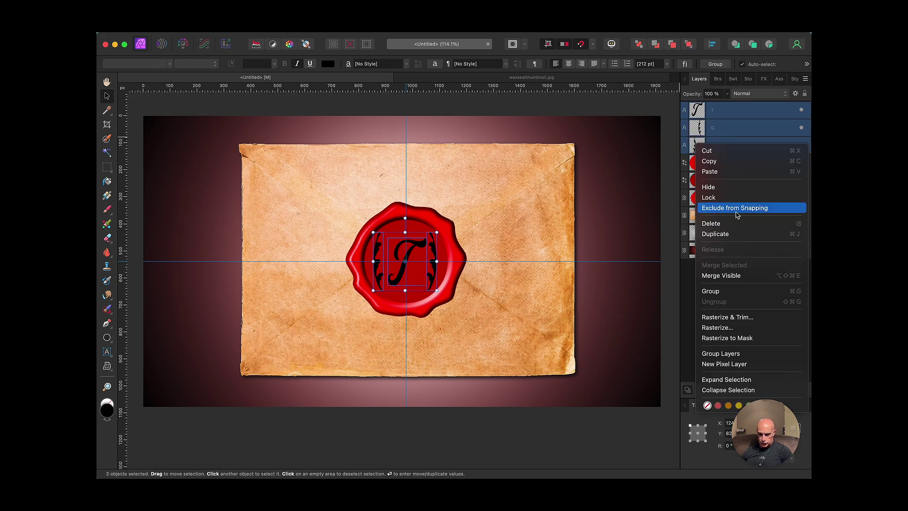
click(727, 292)
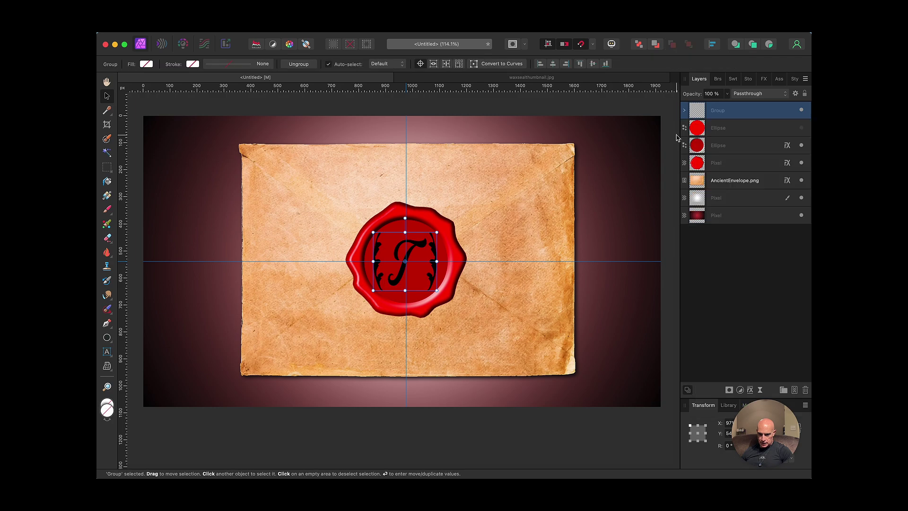
right_click(726, 112)
click(733, 320)
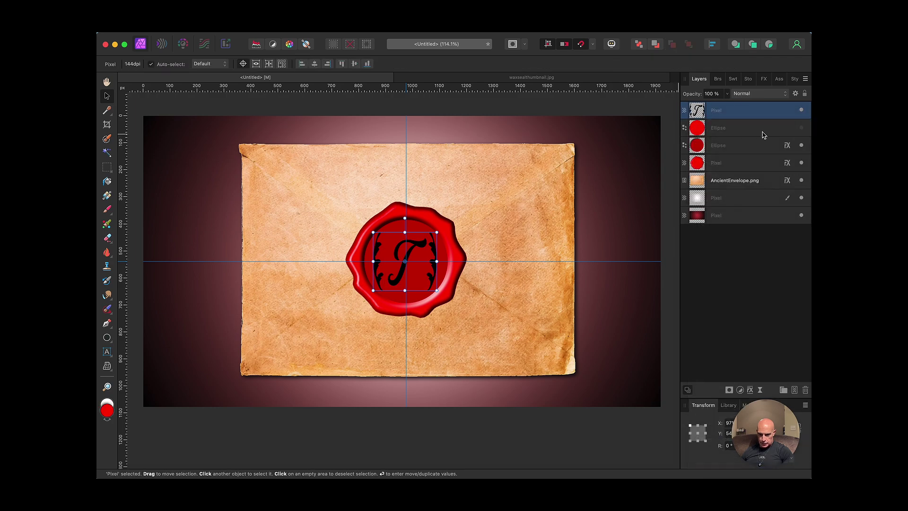
- Make the red Ellipse layer visible again and rasterize it
click(801, 130)
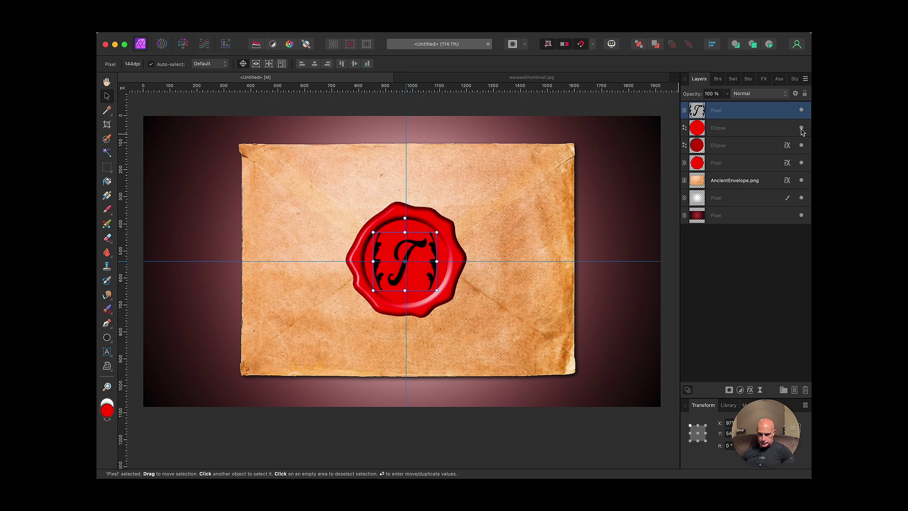
right_click(729, 135)
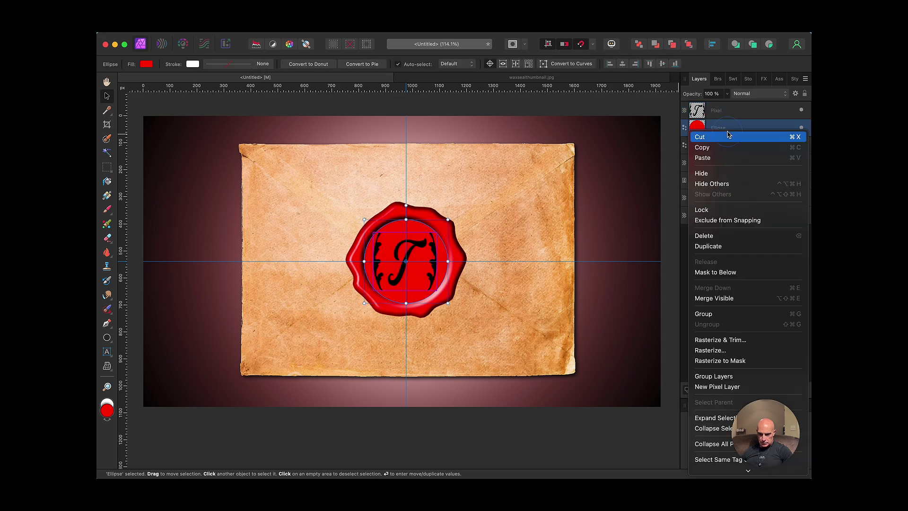
click(741, 340)
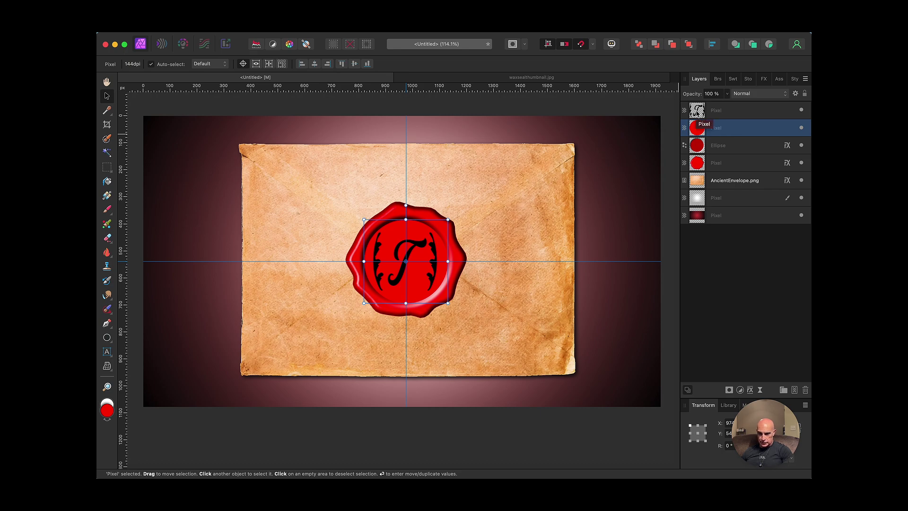
- Paste a copy of the red wax in the monogram's shape onto a new layer and hide the black letter
super+click(697, 110)
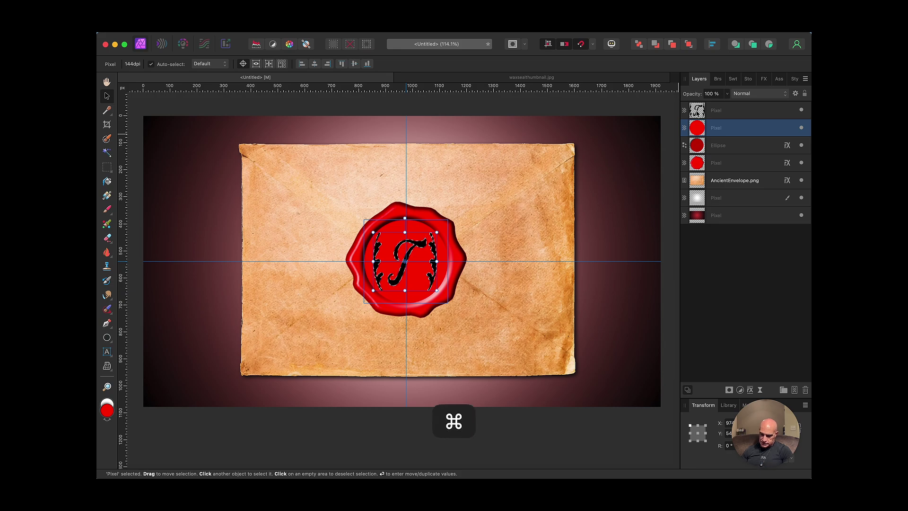
key(super+c)
key(super+v)
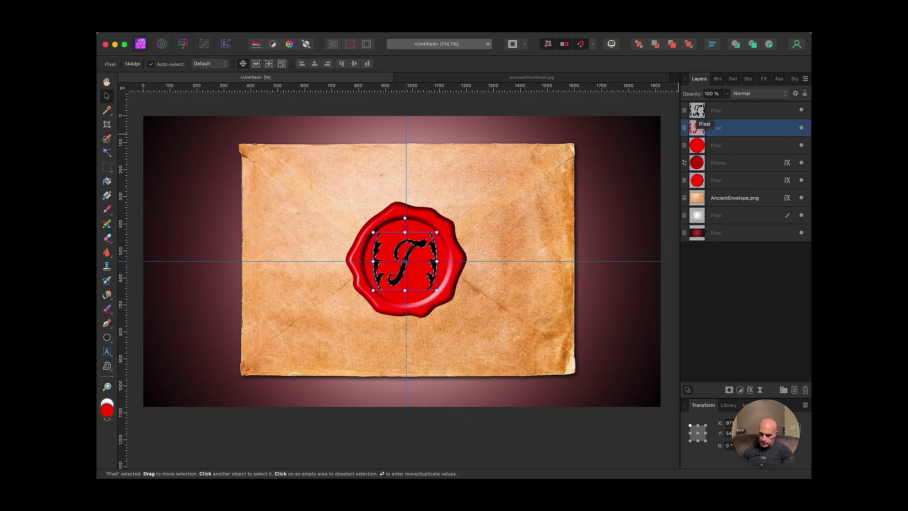
key(super+d)
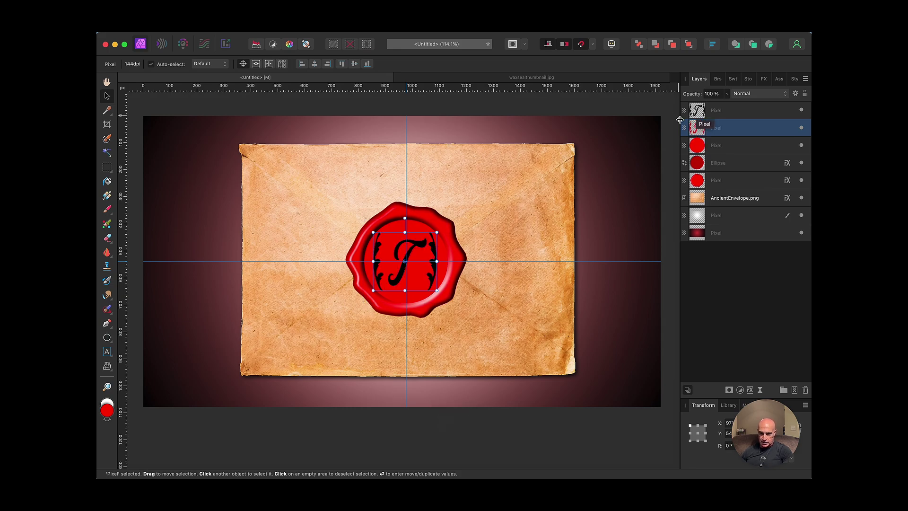
click(801, 110)
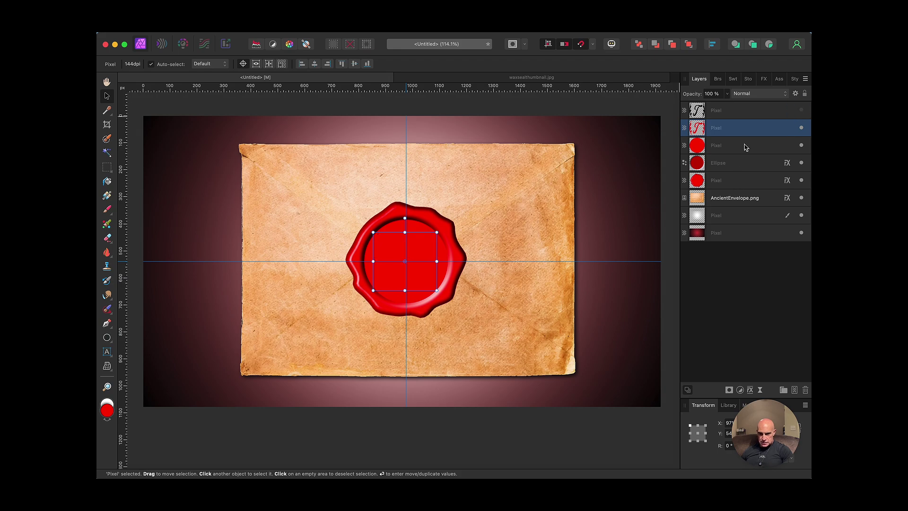
- Hide the flat red circle and give the red T an Outer bevel with radius 8.9 px and depth 9.9 px
click(801, 146)
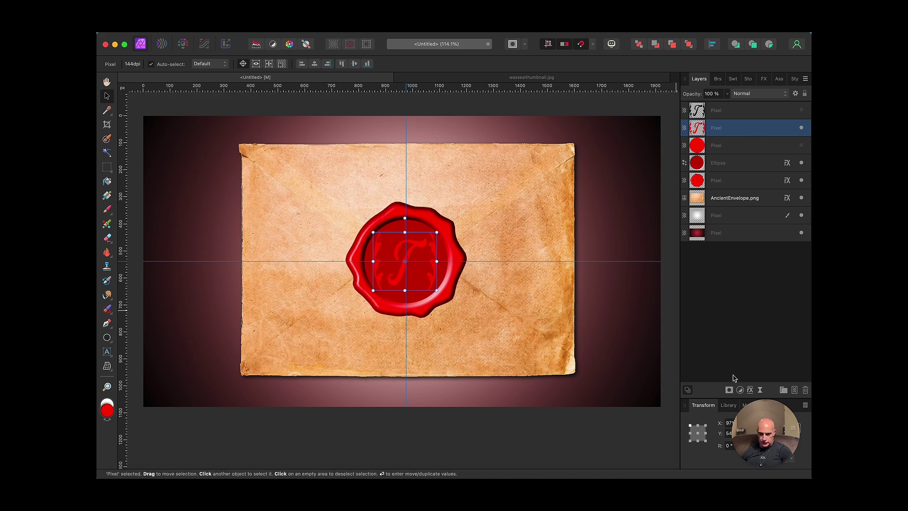
click(750, 391)
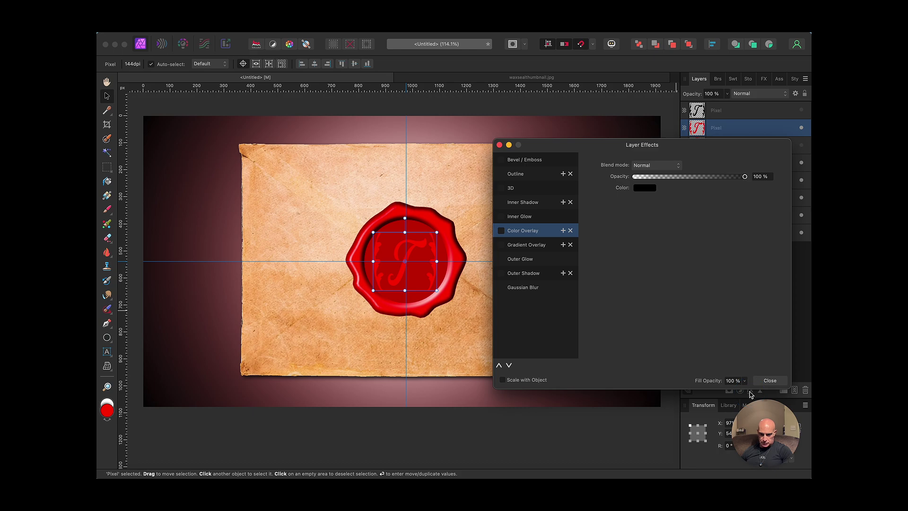
click(502, 161)
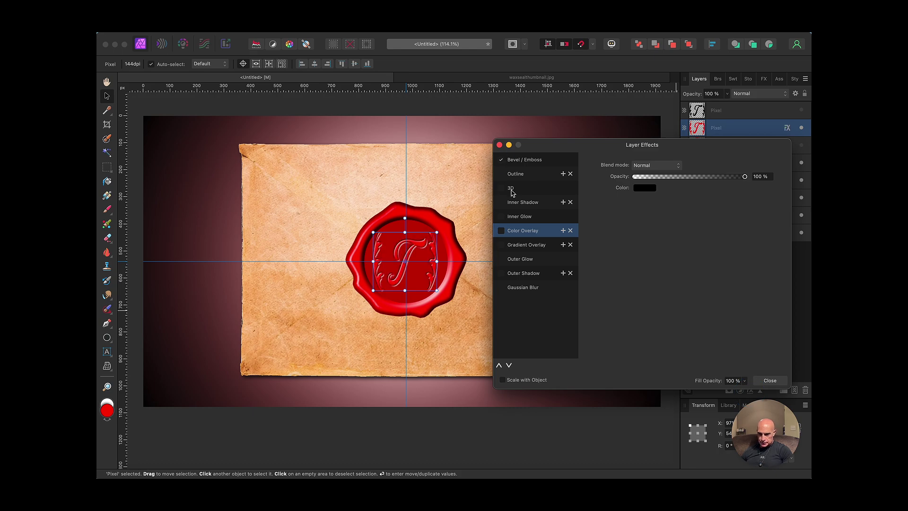
click(653, 166)
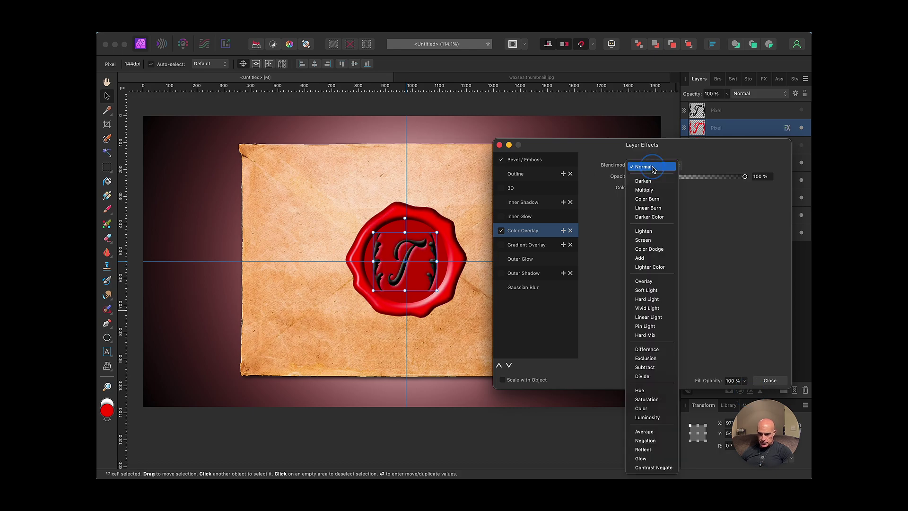
click(543, 160)
click(655, 165)
click(644, 150)
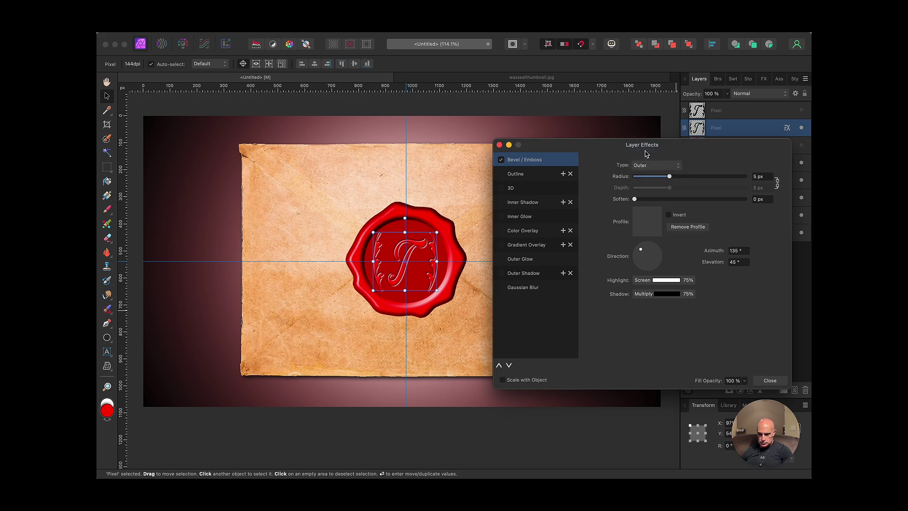
click(778, 184)
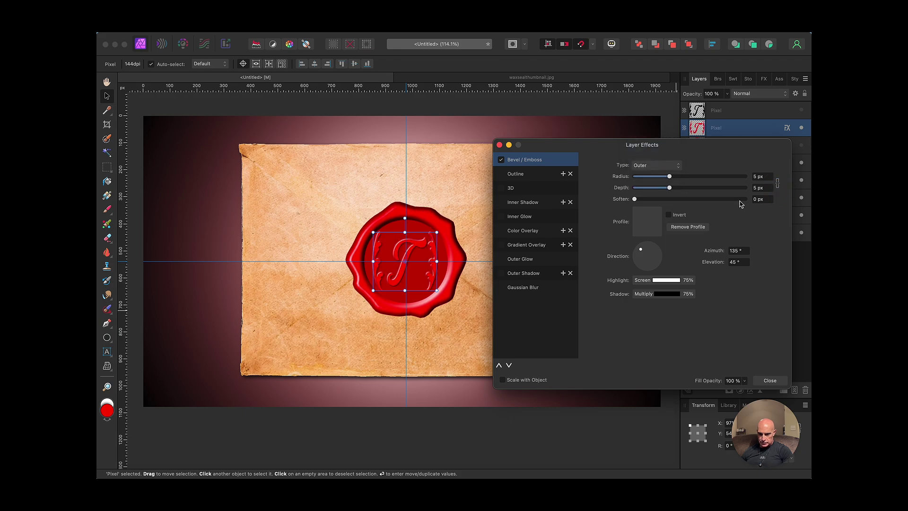
drag(669, 176, 679, 176)
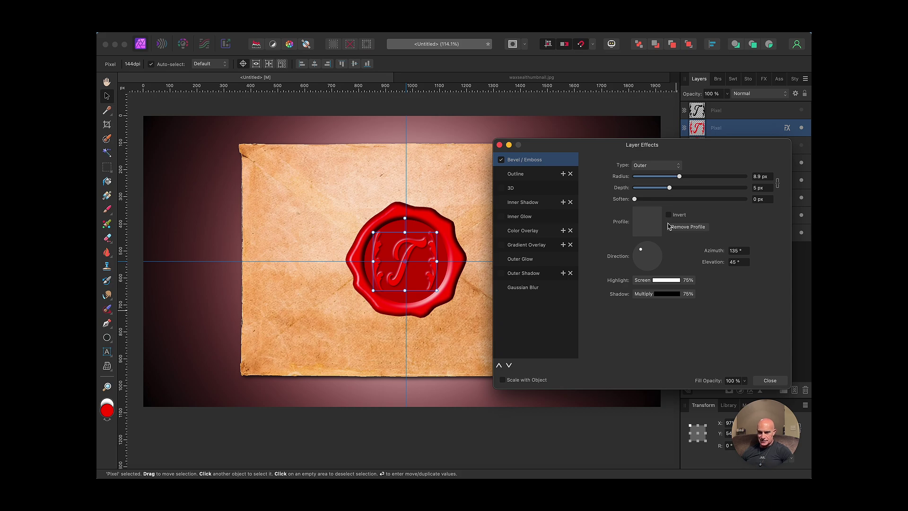
drag(671, 194, 683, 194)
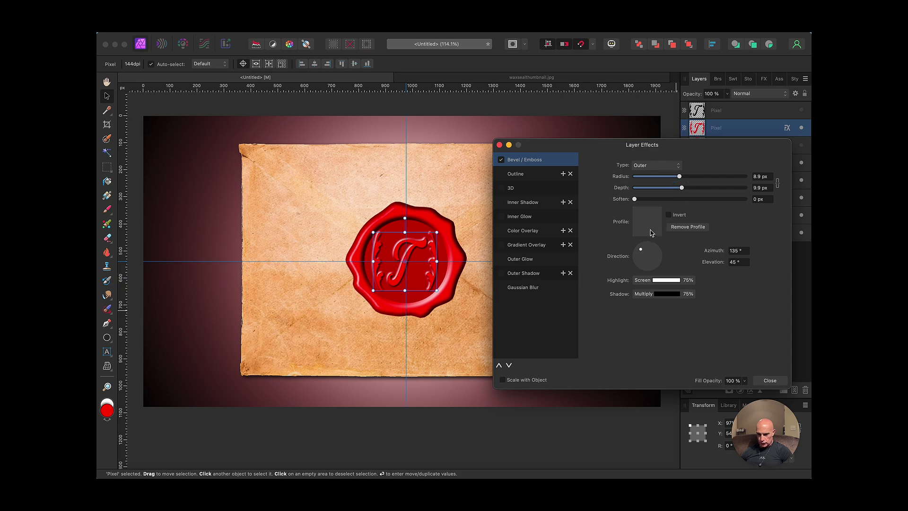
click(499, 145)
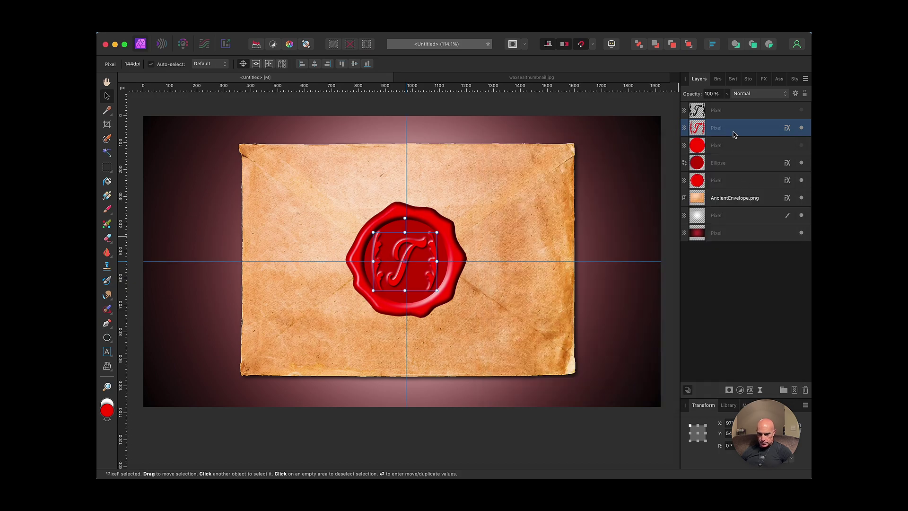
- Group the four seal layers, then scale the seal down and centre it on the envelope
shift+click(738, 186)
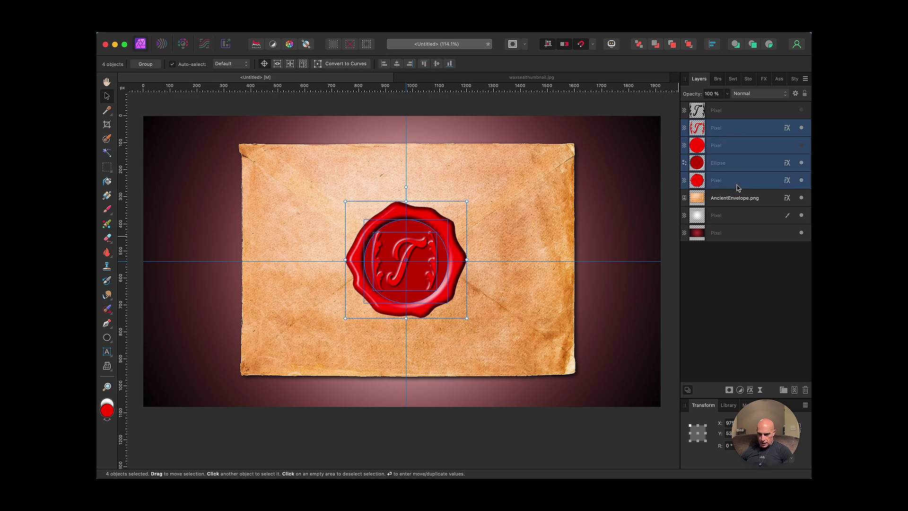
right_click(738, 187)
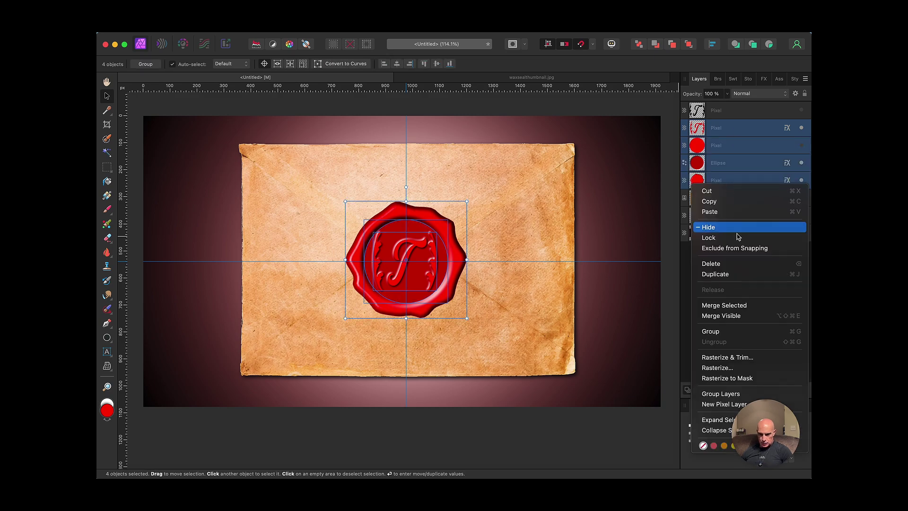
click(730, 332)
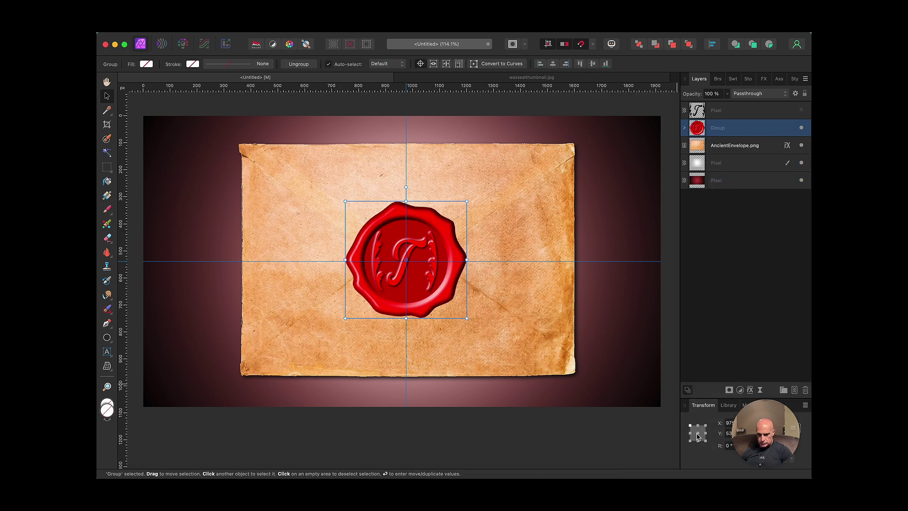
key(alt)
drag(345, 200, 387, 242)
drag(418, 283, 397, 265)
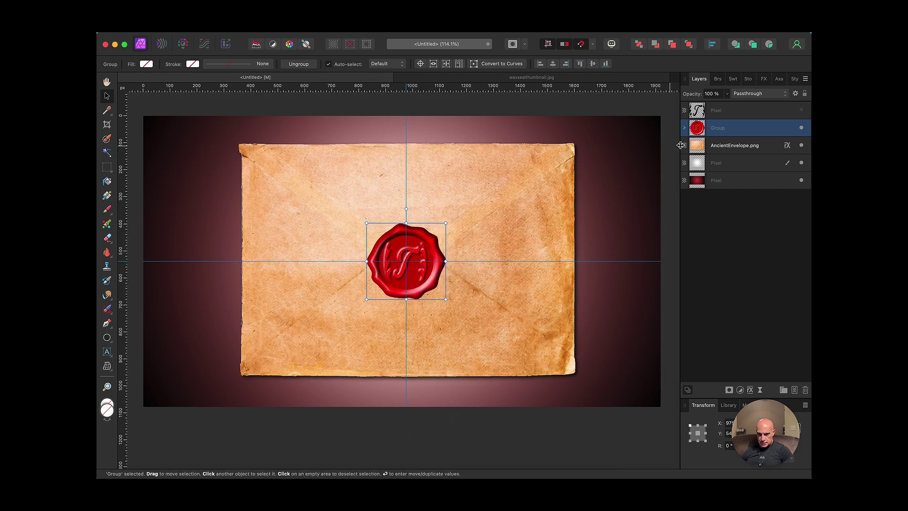
- Add an outer shadow to the seal (radius 5.9, offset 3.1, intensity 16%) and move the guides off it
click(750, 390)
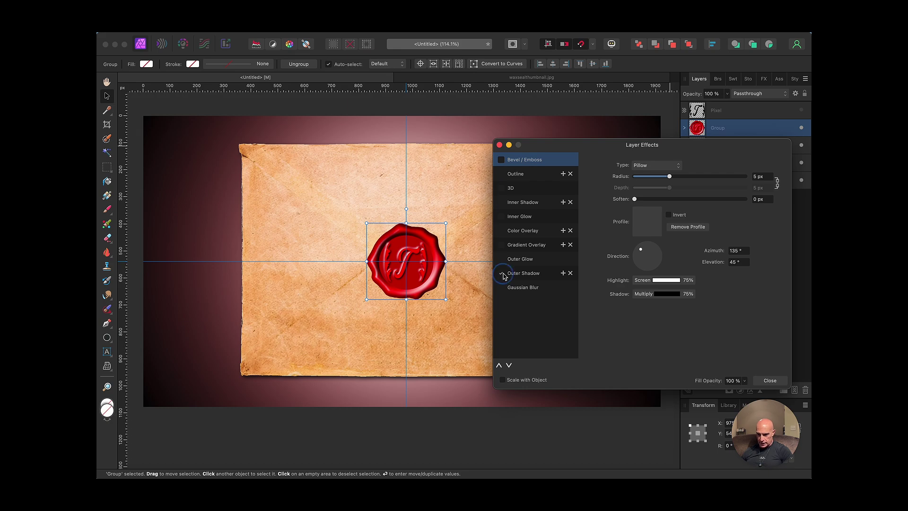
click(520, 273)
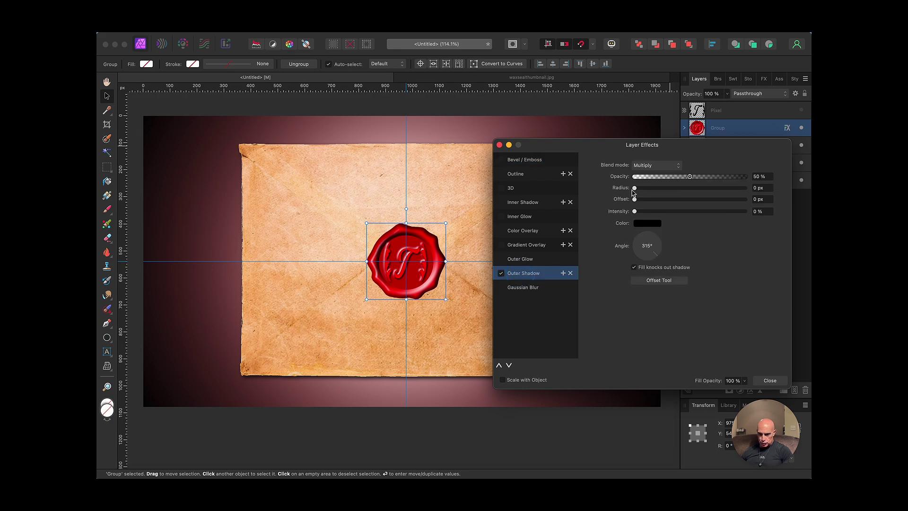
drag(634, 188, 665, 198)
drag(635, 211, 652, 210)
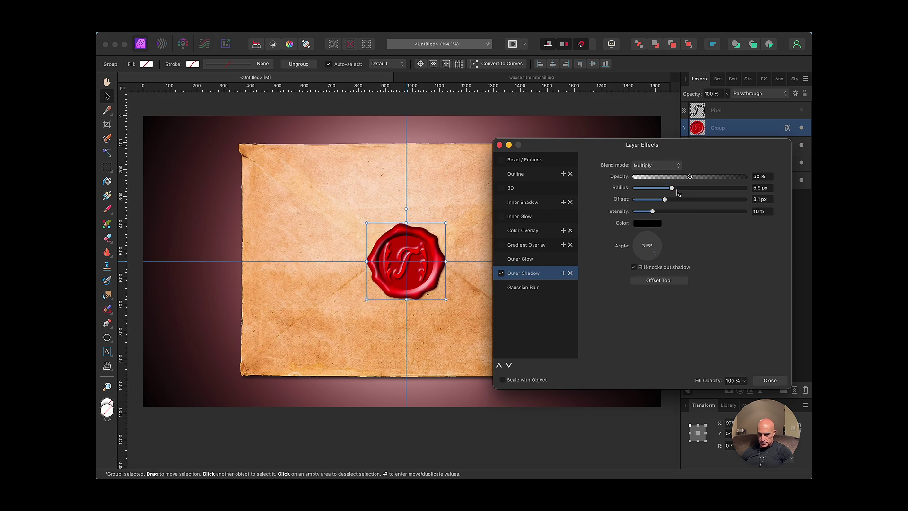
key(Return)
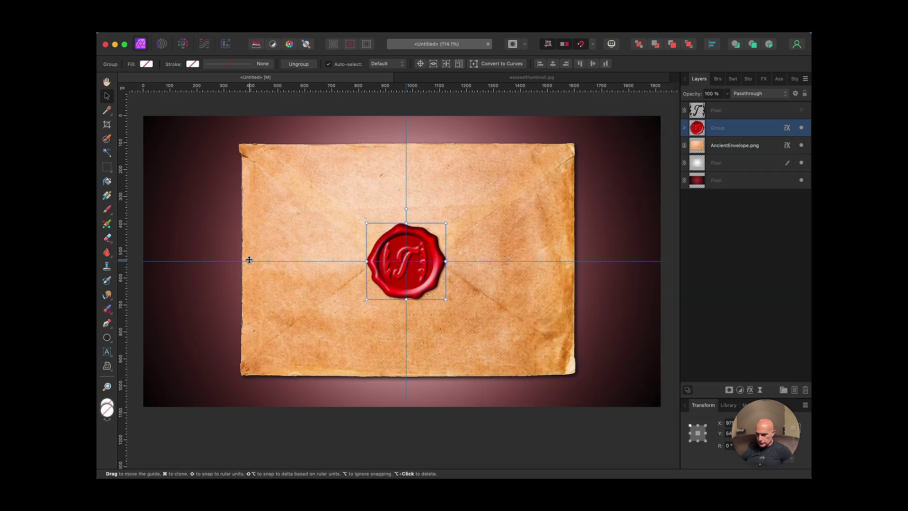
drag(249, 261, 247, 116)
drag(406, 190, 143, 219)
- Deselect the seal group and drag the last vertical guide back onto the ruler
click(754, 260)
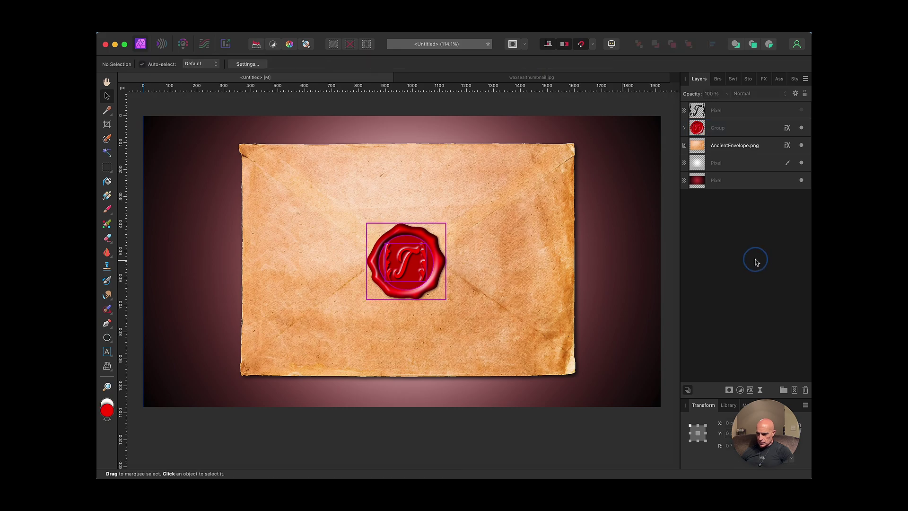
drag(143, 273, 122, 275)
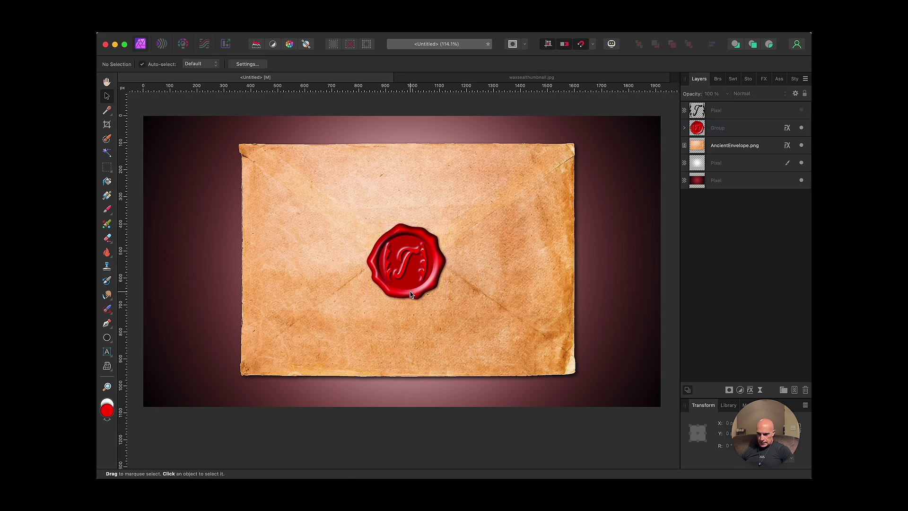